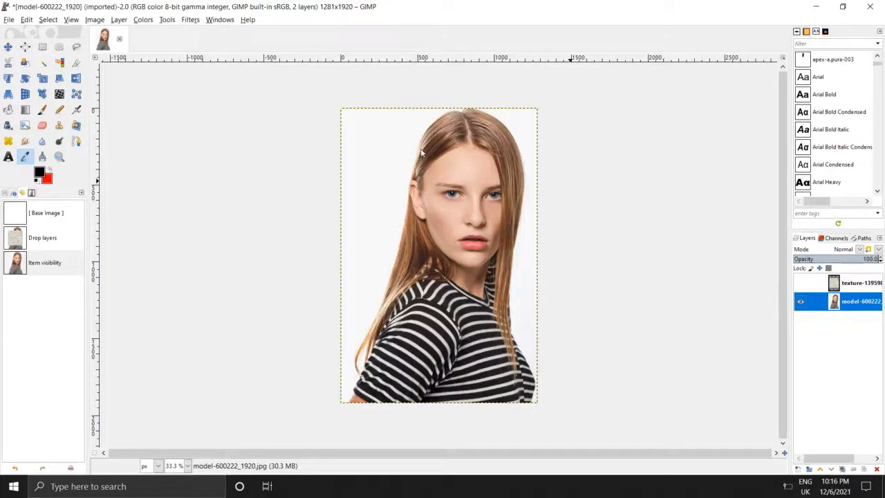
- Apply Levels to the model layer with input black point 37 and input white point 240
{"action": "left_click", "coordinate": [144, 21]}
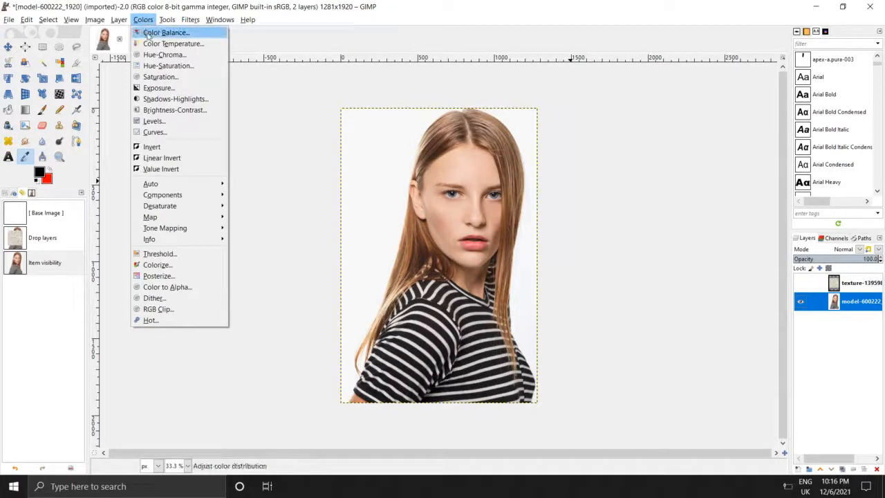
{"action": "left_click", "coordinate": [157, 122]}
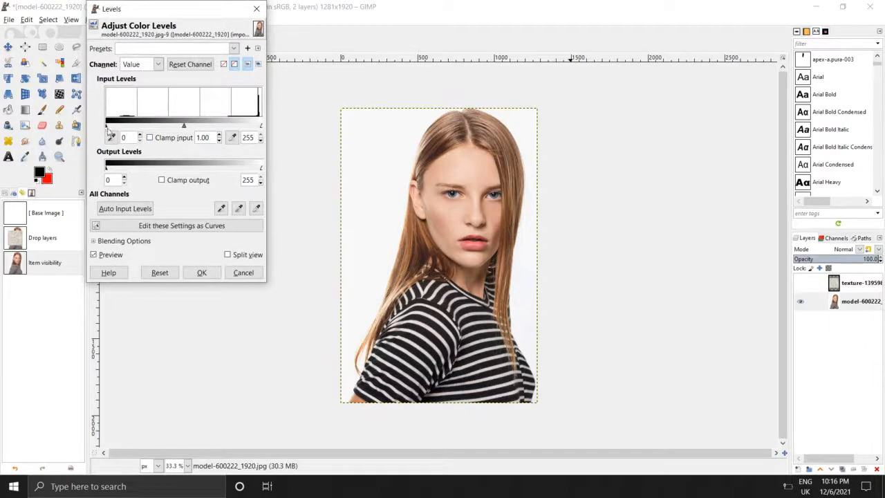
{"action": "left_click_drag", "start_coordinate": [107, 129], "coordinate": [132, 135]}
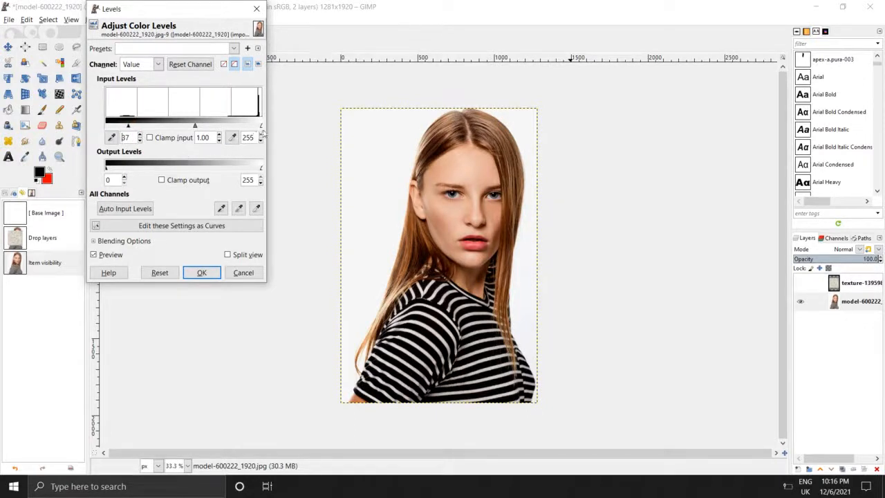
{"action": "mouse_move", "coordinate": [260, 127]}
{"action": "left_mouse_down"}
{"action": "mouse_move", "coordinate": [253, 127]}
{"action": "mouse_move", "coordinate": [260, 131]}
{"action": "left_mouse_up"}
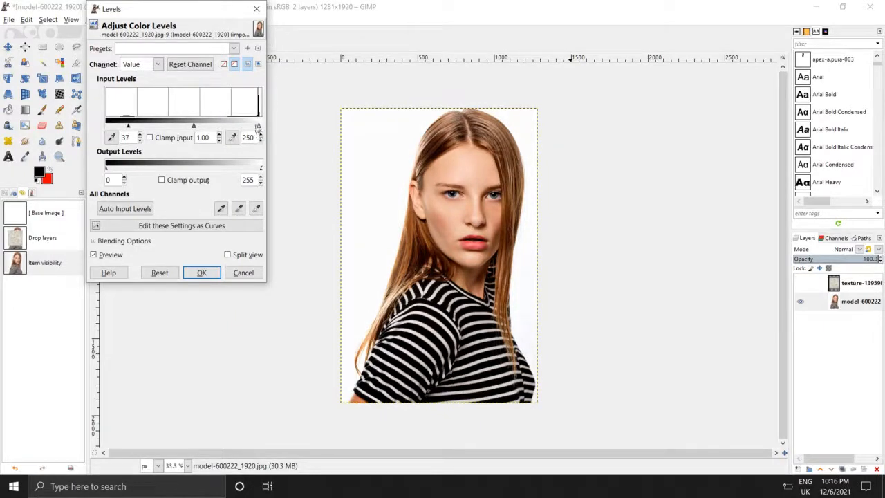
{"action": "left_click_drag", "start_coordinate": [261, 127], "coordinate": [254, 130]}
{"action": "left_click", "coordinate": [261, 141]}
{"action": "left_click", "coordinate": [261, 141]}
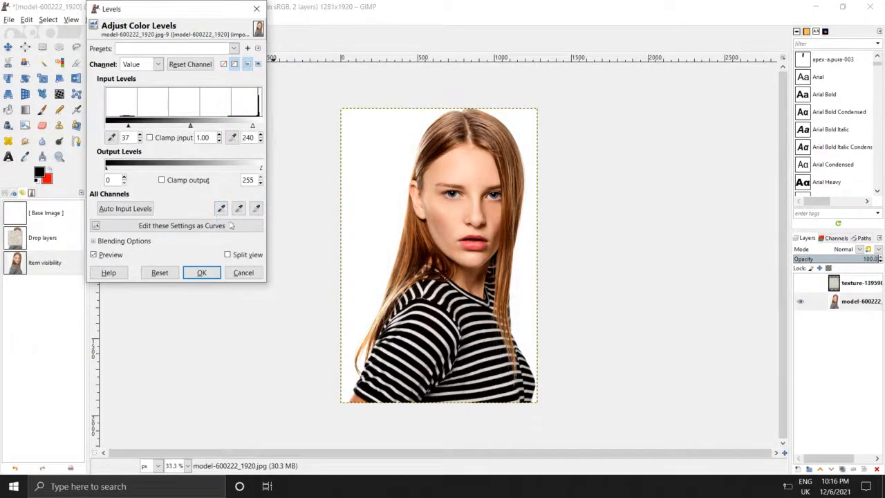
{"action": "left_click", "coordinate": [196, 270]}
{"action": "left_click", "coordinate": [204, 272]}
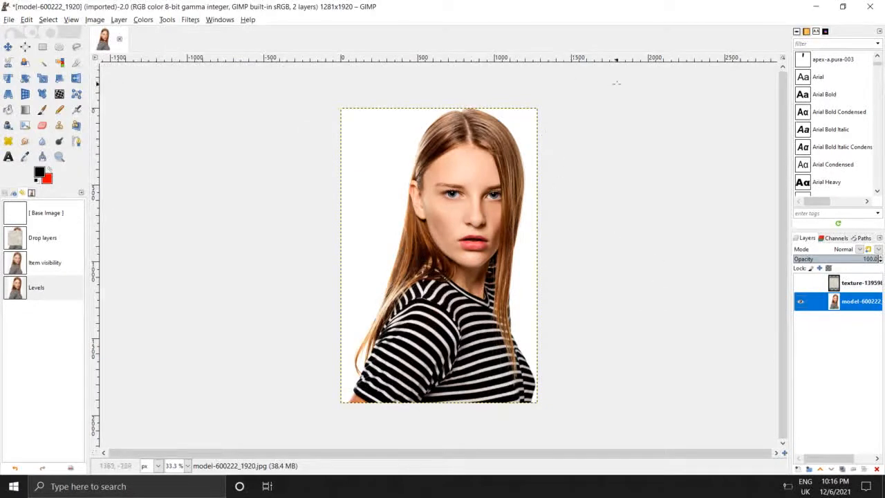
- Duplicate the model layer and select the copy
{"action": "mouse_move", "coordinate": [584, 9]}
{"action": "left_mouse_down"}
{"action": "mouse_move", "coordinate": [479, 368]}
{"action": "mouse_move", "coordinate": [575, 3]}
{"action": "left_mouse_up"}
{"action": "left_click", "coordinate": [843, 470]}
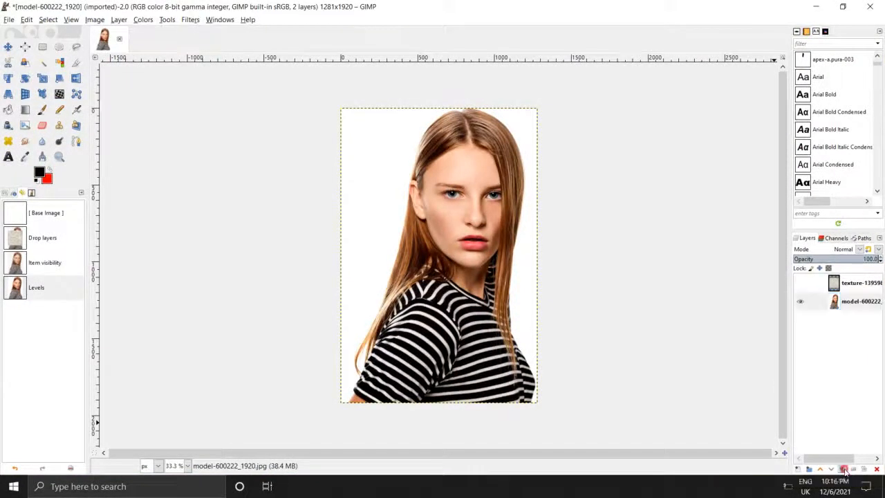
{"action": "left_click", "coordinate": [839, 306]}
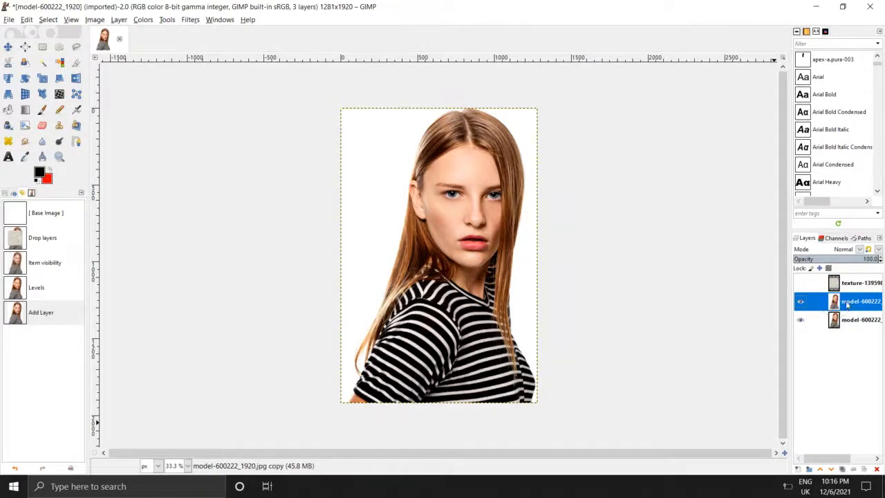
- Stretch the hair and face outward toward the photo's left edge with Warp Transform, moving pixels at size 600.40
{"action": "left_click", "coordinate": [61, 96]}
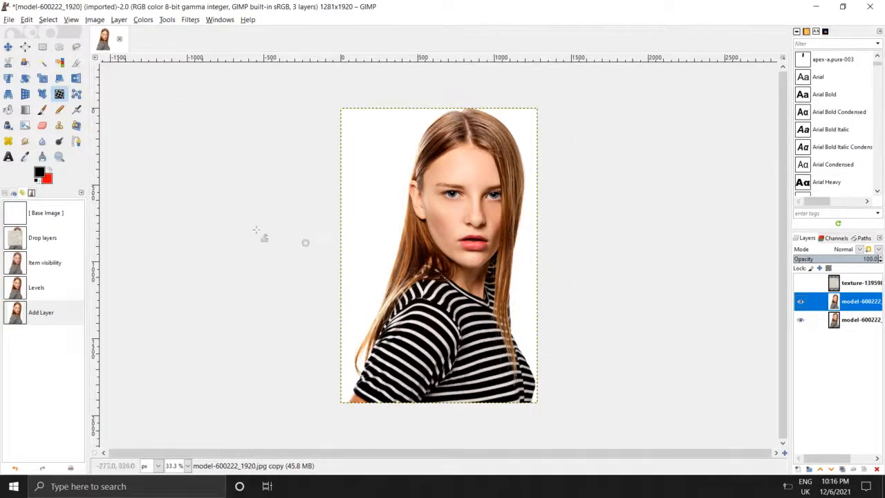
{"action": "left_click", "coordinate": [5, 193]}
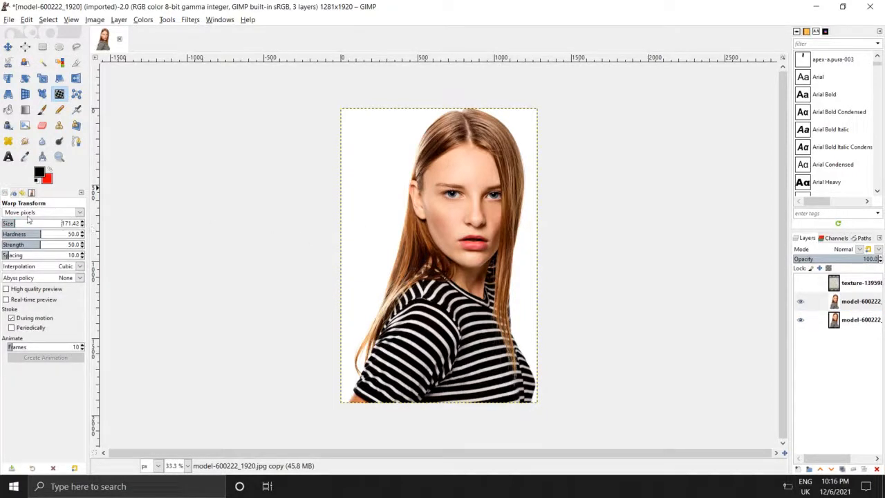
{"action": "left_click", "coordinate": [20, 226]}
{"action": "left_click_drag", "start_coordinate": [399, 295], "coordinate": [330, 310]}
{"action": "left_click_drag", "start_coordinate": [386, 310], "coordinate": [364, 309]}
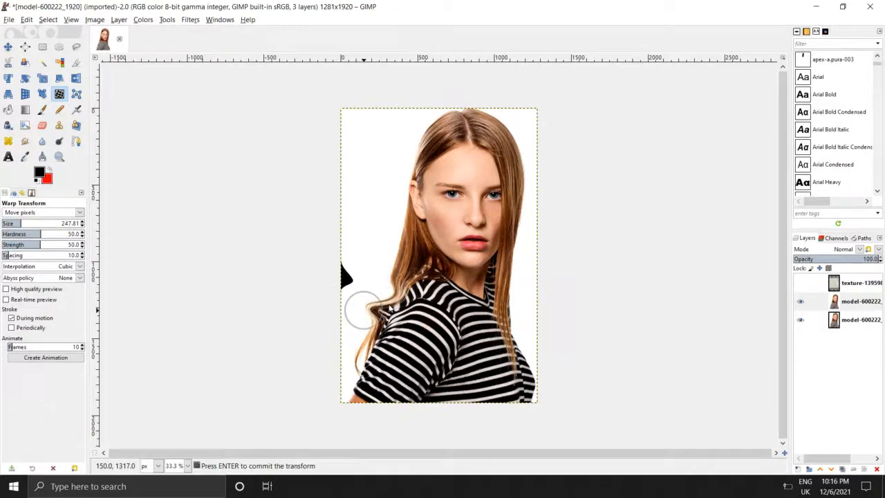
{"action": "key", "text": "ctrl+z"}
{"action": "mouse_move", "coordinate": [415, 291]}
{"action": "left_mouse_down"}
{"action": "mouse_move", "coordinate": [367, 284]}
{"action": "mouse_move", "coordinate": [382, 257]}
{"action": "mouse_move", "coordinate": [420, 256]}
{"action": "mouse_move", "coordinate": [412, 237]}
{"action": "mouse_move", "coordinate": [429, 211]}
{"action": "mouse_move", "coordinate": [337, 221]}
{"action": "left_mouse_up"}
{"action": "left_click", "coordinate": [49, 223]}
{"action": "mouse_move", "coordinate": [411, 199]}
{"action": "left_mouse_down"}
{"action": "mouse_move", "coordinate": [367, 200]}
{"action": "mouse_move", "coordinate": [379, 90]}
{"action": "mouse_move", "coordinate": [340, 175]}
{"action": "mouse_move", "coordinate": [352, 154]}
{"action": "mouse_move", "coordinate": [352, 233]}
{"action": "mouse_move", "coordinate": [345, 187]}
{"action": "mouse_move", "coordinate": [432, 144]}
{"action": "mouse_move", "coordinate": [318, 306]}
{"action": "mouse_move", "coordinate": [327, 346]}
{"action": "mouse_move", "coordinate": [432, 234]}
{"action": "left_mouse_up"}
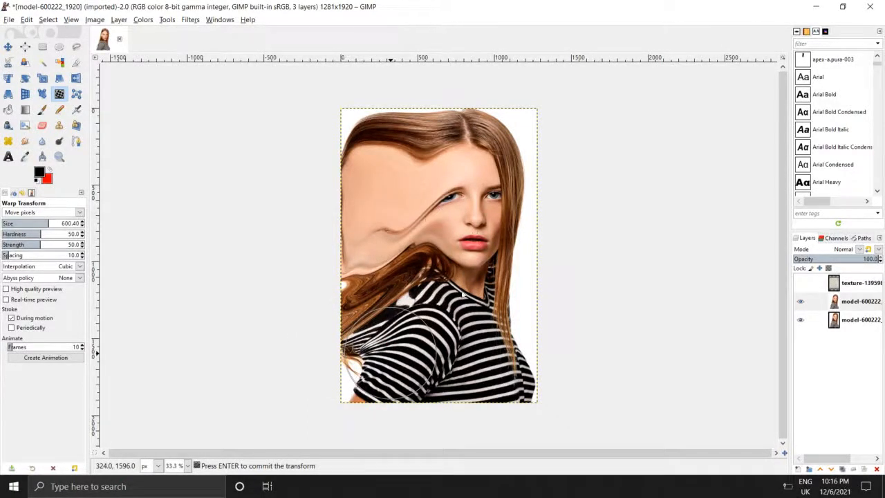
- Commit the warp and lower the warped copy beneath the original model layer
{"action": "left_click", "coordinate": [857, 301]}
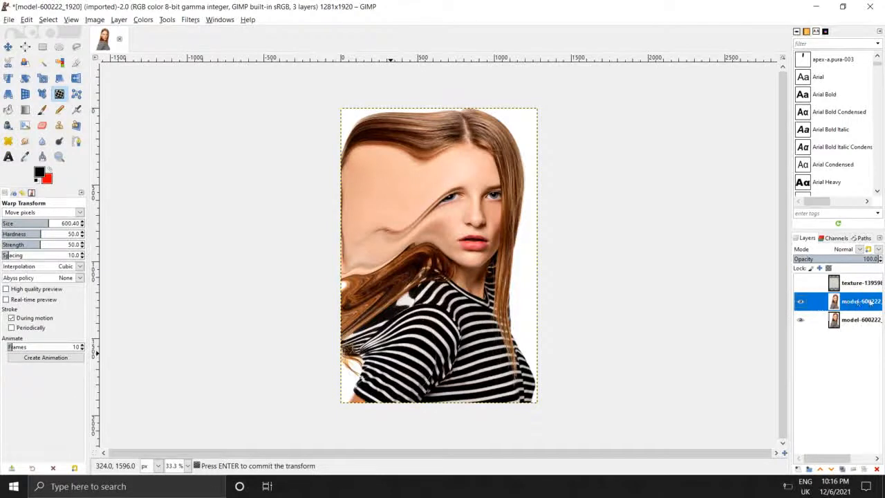
{"action": "left_click", "coordinate": [831, 468]}
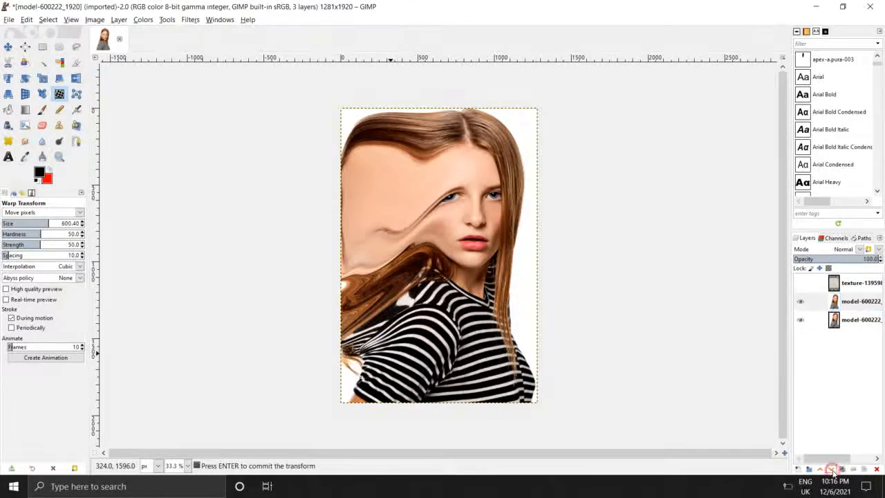
{"action": "left_click", "coordinate": [850, 298]}
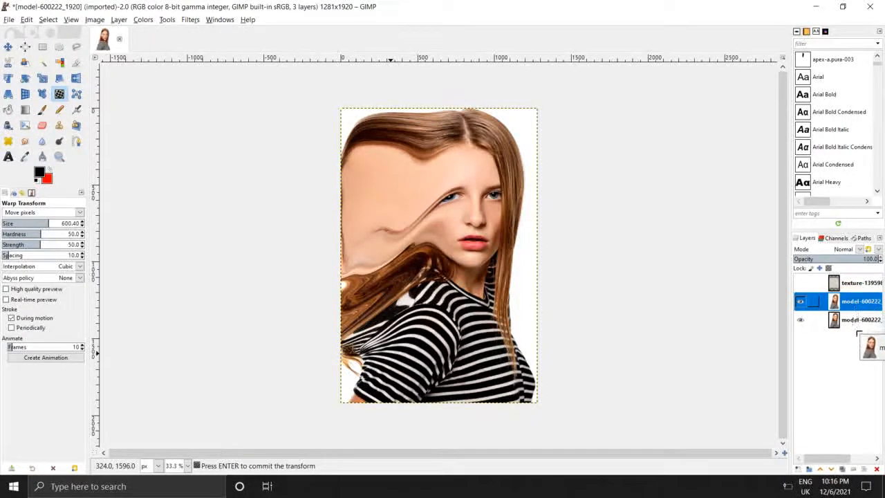
{"action": "left_click", "coordinate": [831, 469]}
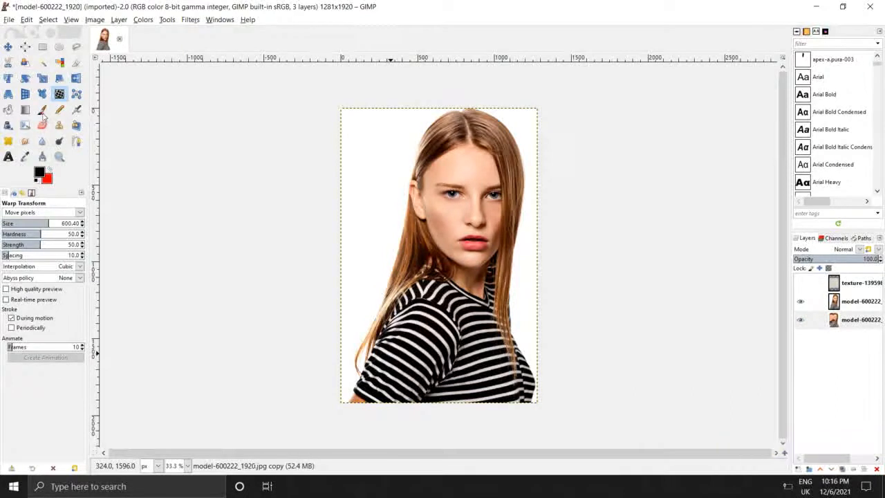
{"action": "left_click", "coordinate": [29, 19]}
{"action": "left_click", "coordinate": [37, 33]}
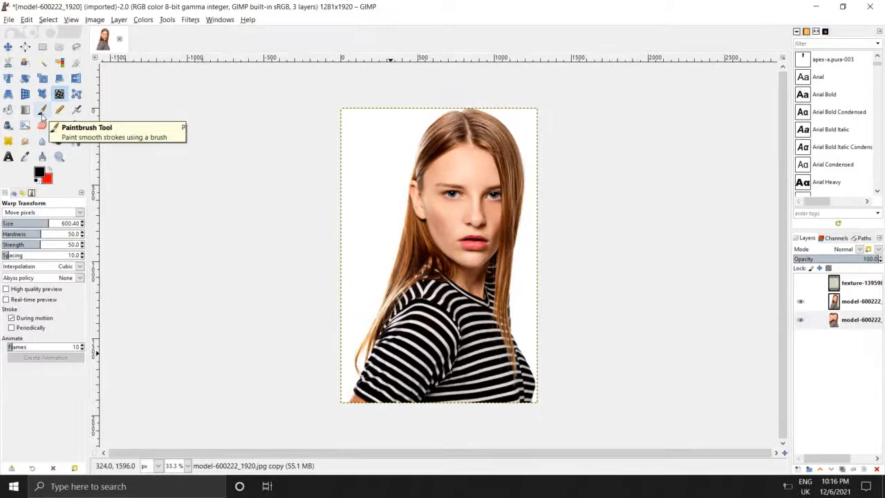
- Set up the Paintbrush with the Splats 02 brush at size 140 and select the unwarped model layer
{"action": "left_click", "coordinate": [41, 110]}
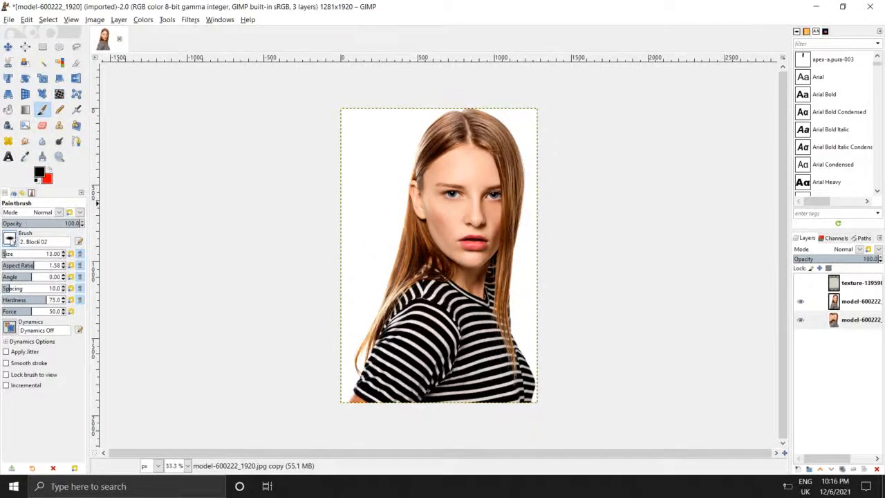
{"action": "left_click", "coordinate": [10, 240]}
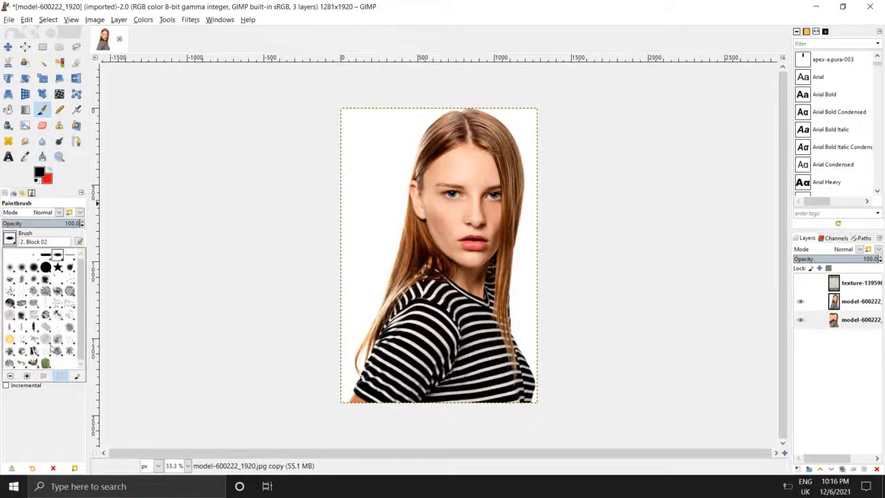
{"action": "left_click", "coordinate": [10, 364]}
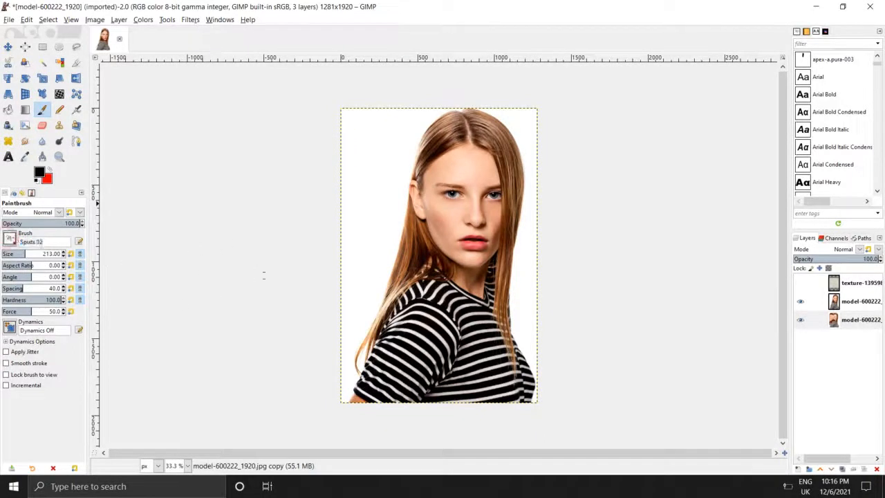
{"action": "left_click", "coordinate": [416, 182]}
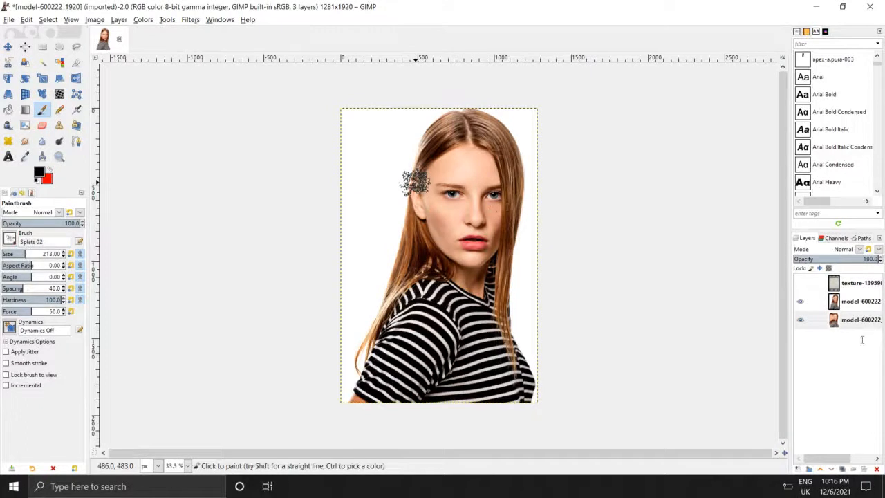
{"action": "left_click", "coordinate": [846, 308]}
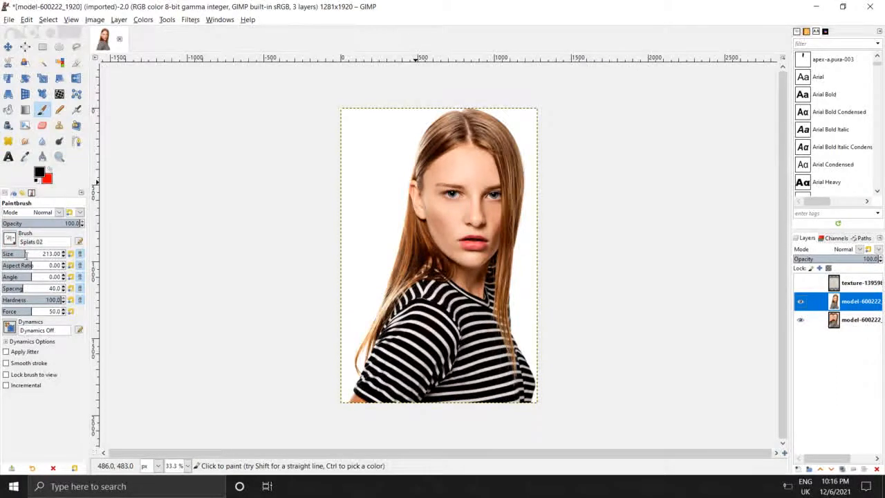
{"action": "left_click_drag", "start_coordinate": [25, 256], "coordinate": [19, 257]}
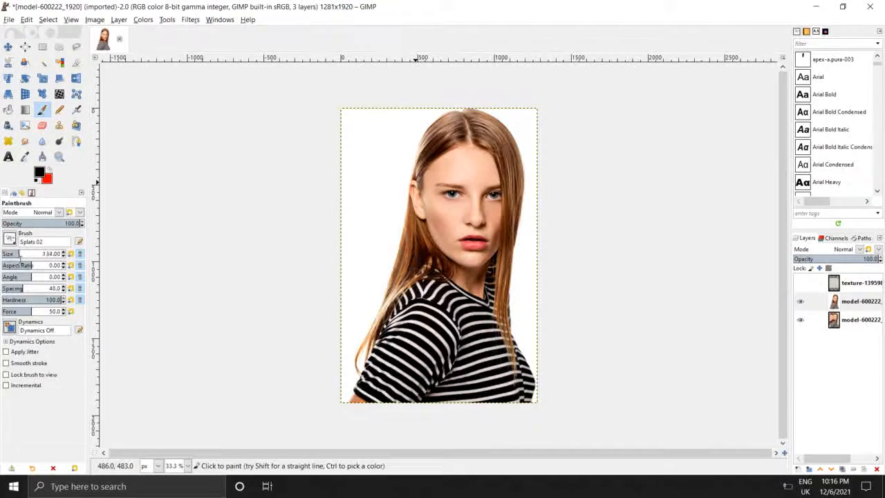
{"action": "left_click_drag", "start_coordinate": [23, 259], "coordinate": [19, 258]}
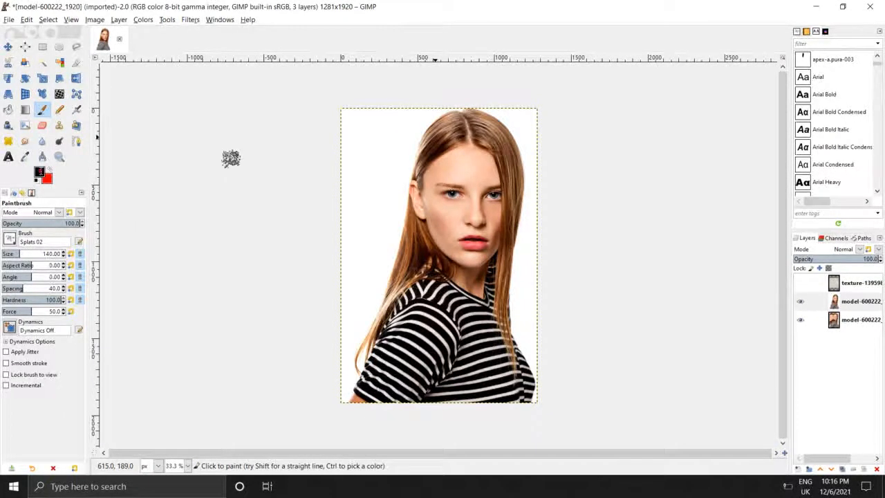
- Change the foreground color to white (ffffff)
{"action": "left_click", "coordinate": [39, 172]}
{"action": "left_click_drag", "start_coordinate": [214, 245], "coordinate": [155, 195]}
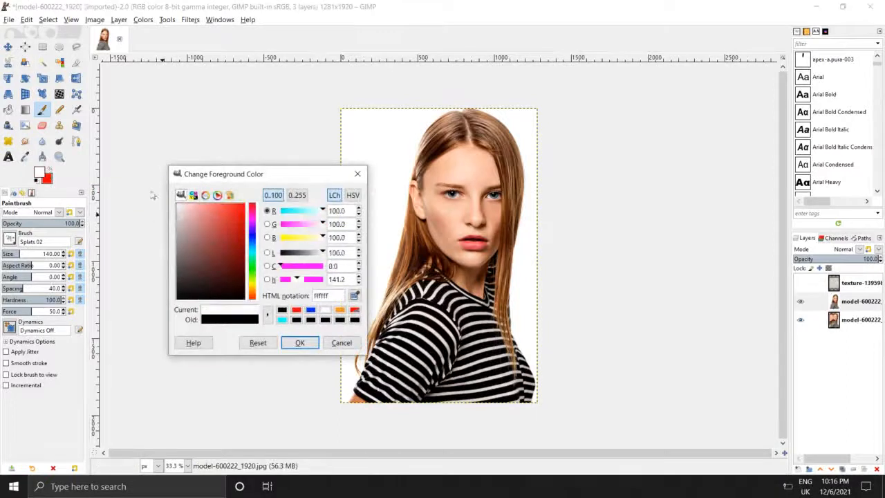
{"action": "left_click", "coordinate": [299, 342]}
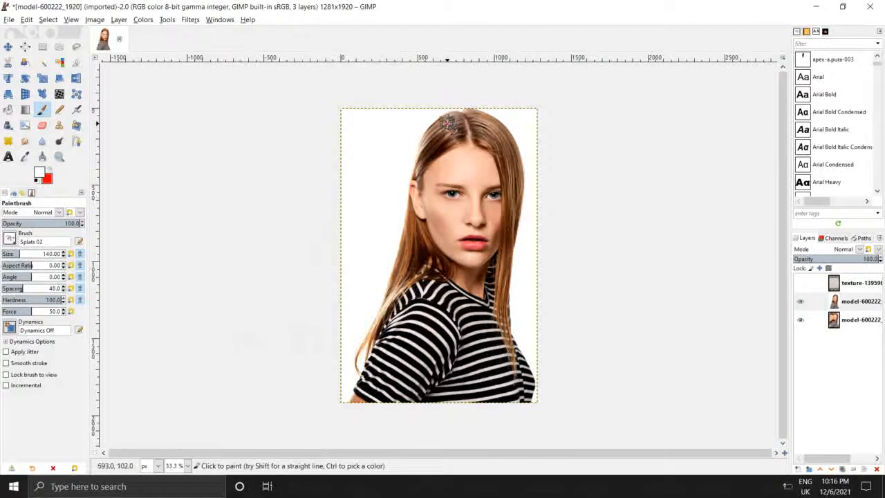
- Try white splatter strokes along the hair with different brush force and hardness values, undoing each one
{"action": "mouse_move", "coordinate": [438, 129]}
{"action": "left_mouse_down"}
{"action": "mouse_move", "coordinate": [456, 109]}
{"action": "mouse_move", "coordinate": [405, 151]}
{"action": "mouse_move", "coordinate": [442, 119]}
{"action": "mouse_move", "coordinate": [415, 146]}
{"action": "mouse_move", "coordinate": [443, 122]}
{"action": "mouse_move", "coordinate": [413, 164]}
{"action": "mouse_move", "coordinate": [400, 247]}
{"action": "mouse_move", "coordinate": [359, 359]}
{"action": "mouse_move", "coordinate": [419, 249]}
{"action": "mouse_move", "coordinate": [427, 144]}
{"action": "mouse_move", "coordinate": [443, 108]}
{"action": "left_mouse_up"}
{"action": "key", "text": "ctrl+z"}
{"action": "left_click_drag", "start_coordinate": [415, 233], "coordinate": [385, 296]}
{"action": "key", "text": "ctrl+z"}
{"action": "left_click", "coordinate": [45, 310]}
{"action": "mouse_move", "coordinate": [385, 228]}
{"action": "left_mouse_down"}
{"action": "mouse_move", "coordinate": [394, 293]}
{"action": "mouse_move", "coordinate": [415, 169]}
{"action": "mouse_move", "coordinate": [435, 110]}
{"action": "left_mouse_up"}
{"action": "key", "text": "ctrl+z"}
{"action": "left_click", "coordinate": [32, 299]}
{"action": "mouse_move", "coordinate": [405, 272]}
{"action": "left_mouse_down"}
{"action": "mouse_move", "coordinate": [405, 217]}
{"action": "mouse_move", "coordinate": [411, 239]}
{"action": "mouse_move", "coordinate": [427, 149]}
{"action": "mouse_move", "coordinate": [460, 120]}
{"action": "left_mouse_up"}
{"action": "key", "text": "ctrl+z"}
{"action": "left_click", "coordinate": [61, 299]}
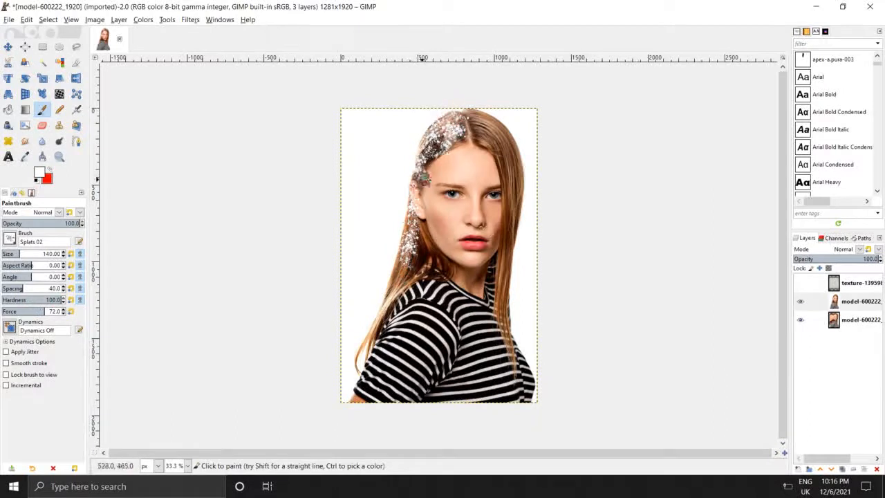
{"action": "key", "text": "ctrl+z"}
- Set the brush force to 56, undoing the trial splatter strokes on the hair
{"action": "left_click", "coordinate": [5, 311]}
{"action": "left_click", "coordinate": [405, 256]}
{"action": "key", "text": "ctrl+z"}
{"action": "left_click", "coordinate": [13, 310]}
{"action": "mouse_move", "coordinate": [412, 265]}
{"action": "left_mouse_down"}
{"action": "mouse_move", "coordinate": [389, 299]}
{"action": "mouse_move", "coordinate": [405, 213]}
{"action": "mouse_move", "coordinate": [444, 112]}
{"action": "left_mouse_up"}
{"action": "key", "text": "ctrl+z"}
{"action": "left_click", "coordinate": [39, 311]}
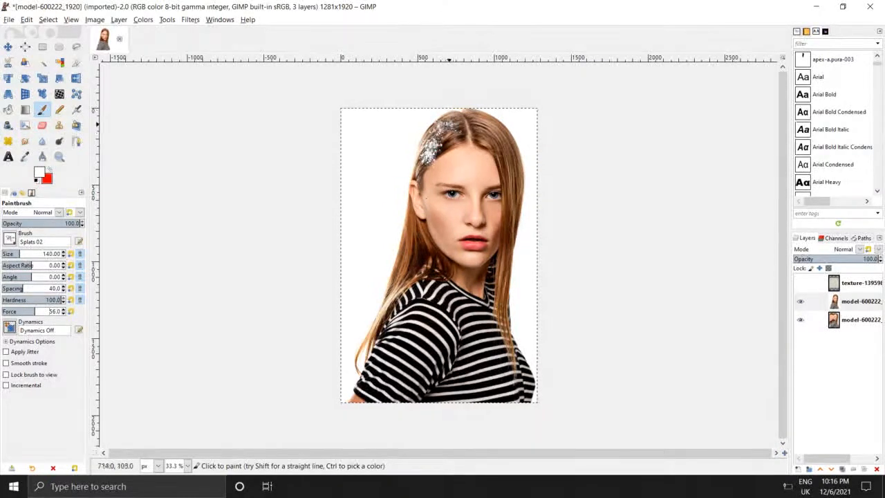
{"action": "key", "text": "ctrl+z"}
- Try splatter strokes over the hair and forehead with different brush spacing and aspect ratio values, including spacings of 20 and 320
{"action": "left_click", "coordinate": [34, 288]}
{"action": "mouse_move", "coordinate": [413, 232]}
{"action": "left_mouse_down"}
{"action": "mouse_move", "coordinate": [433, 256]}
{"action": "mouse_move", "coordinate": [406, 260]}
{"action": "left_mouse_up"}
{"action": "key", "text": "ctrl+z"}
{"action": "left_click", "coordinate": [17, 288]}
{"action": "left_click", "coordinate": [9, 266]}
{"action": "left_click", "coordinate": [23, 265]}
{"action": "left_click", "coordinate": [434, 141]}
{"action": "left_click", "coordinate": [15, 288]}
{"action": "left_click", "coordinate": [32, 266]}
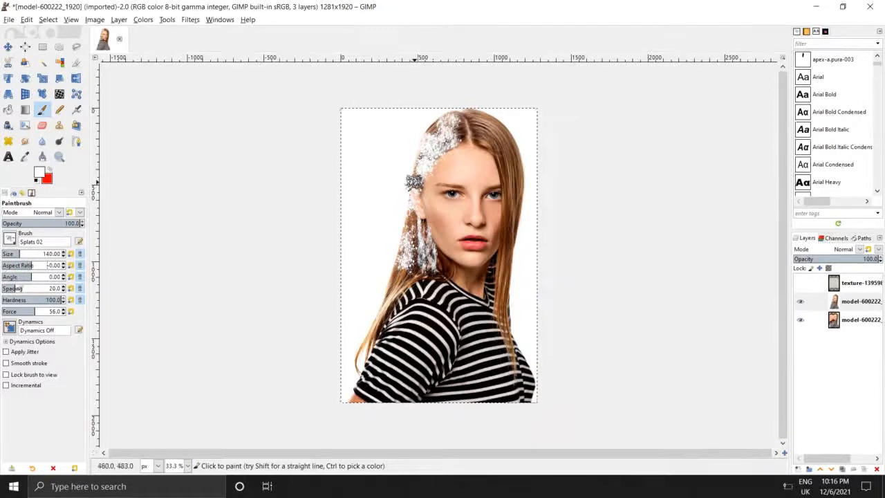
{"action": "left_click", "coordinate": [8, 288]}
{"action": "mouse_move", "coordinate": [413, 239]}
{"action": "left_mouse_down"}
{"action": "mouse_move", "coordinate": [419, 257]}
{"action": "mouse_move", "coordinate": [417, 248]}
{"action": "left_mouse_up"}
{"action": "left_click", "coordinate": [59, 288]}
{"action": "left_click_drag", "start_coordinate": [485, 136], "coordinate": [495, 158]}
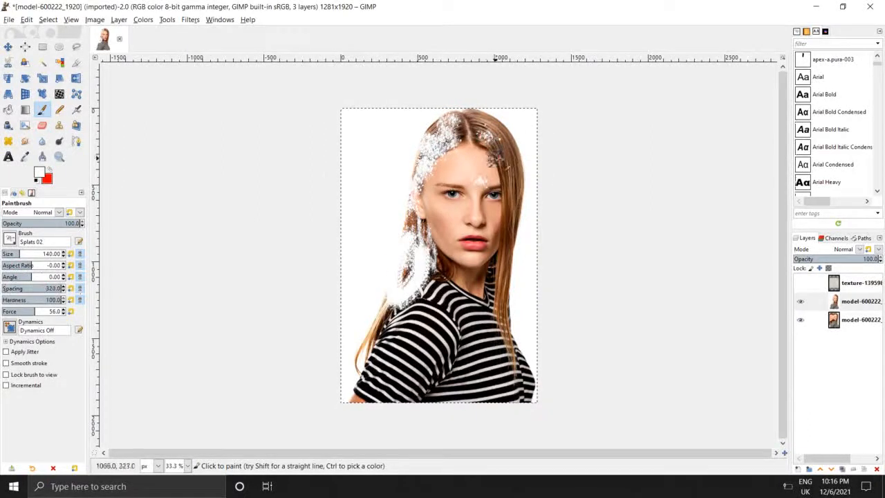
- Set the brush spacing to 126 and undo the trial splatter strokes
{"action": "left_click", "coordinate": [47, 288]}
{"action": "key", "text": "ctrl+z"}
{"action": "key", "text": "ctrl+z"}
{"action": "key", "text": "ctrl+z"}
{"action": "key", "text": "ctrl+z"}
{"action": "key", "text": "ctrl+z"}
- Paint white splatters over the model's left-hand hair and face edge, from the crown down to the shoulder and sleeve
{"action": "left_click_drag", "start_coordinate": [454, 125], "coordinate": [427, 145]}
{"action": "mouse_move", "coordinate": [395, 255]}
{"action": "left_mouse_down"}
{"action": "mouse_move", "coordinate": [405, 201]}
{"action": "mouse_move", "coordinate": [450, 112]}
{"action": "mouse_move", "coordinate": [363, 331]}
{"action": "mouse_move", "coordinate": [411, 250]}
{"action": "mouse_move", "coordinate": [423, 165]}
{"action": "mouse_move", "coordinate": [456, 142]}
{"action": "mouse_move", "coordinate": [373, 330]}
{"action": "mouse_move", "coordinate": [425, 200]}
{"action": "mouse_move", "coordinate": [444, 277]}
{"action": "left_mouse_up"}
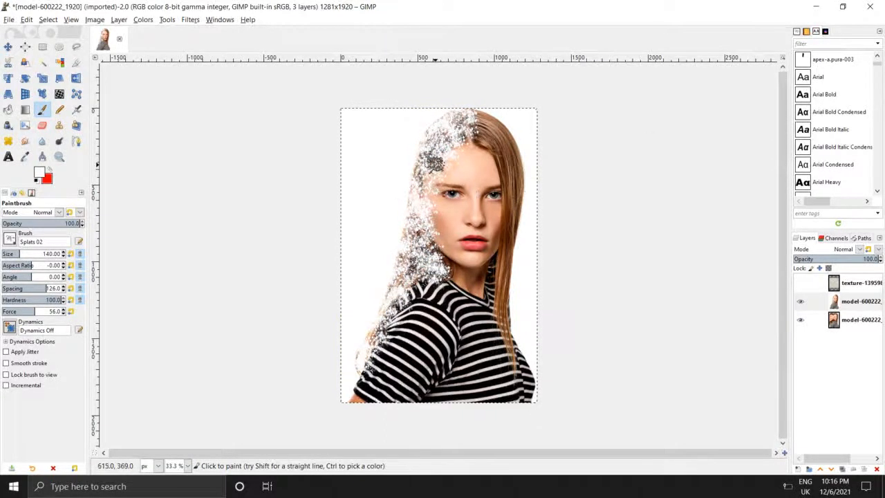
{"action": "scroll", "coordinate": [417, 161], "scroll_direction": "up", "scroll_amount": 3, "text": "ctrl"}
{"action": "scroll", "coordinate": [419, 148], "scroll_direction": "up", "scroll_amount": 2, "text": "ctrl"}
{"action": "scroll", "coordinate": [518, 250], "scroll_direction": "up", "scroll_amount": 1}
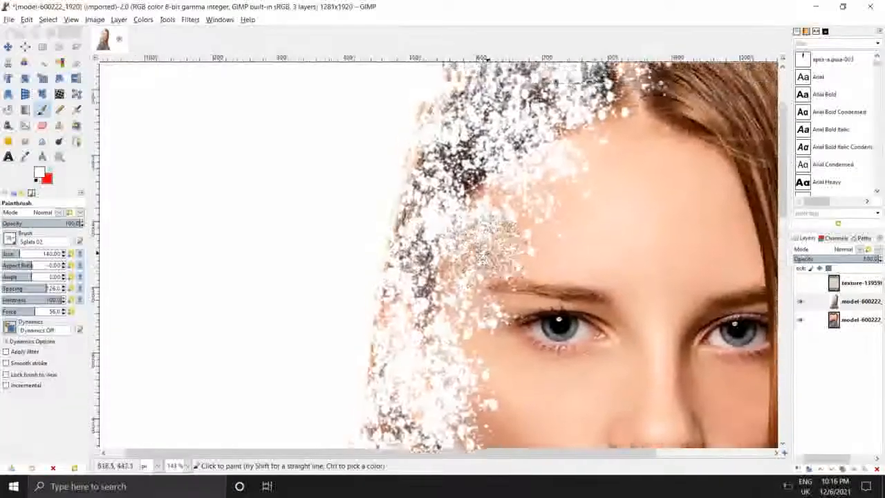
{"action": "scroll", "coordinate": [492, 228], "scroll_direction": "down", "scroll_amount": 5, "text": "ctrl"}
{"action": "scroll", "coordinate": [488, 276], "scroll_direction": "up", "scroll_amount": 1, "text": "ctrl"}
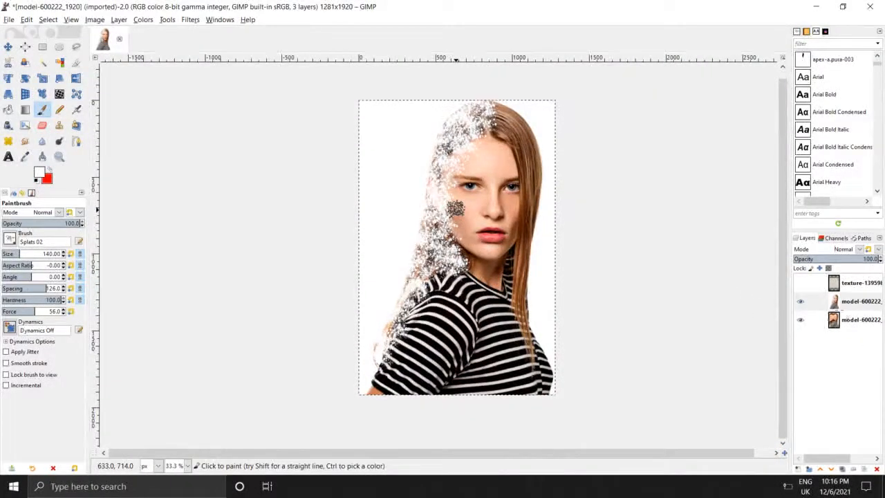
- Add a white (full opacity) layer mask to the upper model layer
{"action": "left_click", "coordinate": [845, 307]}
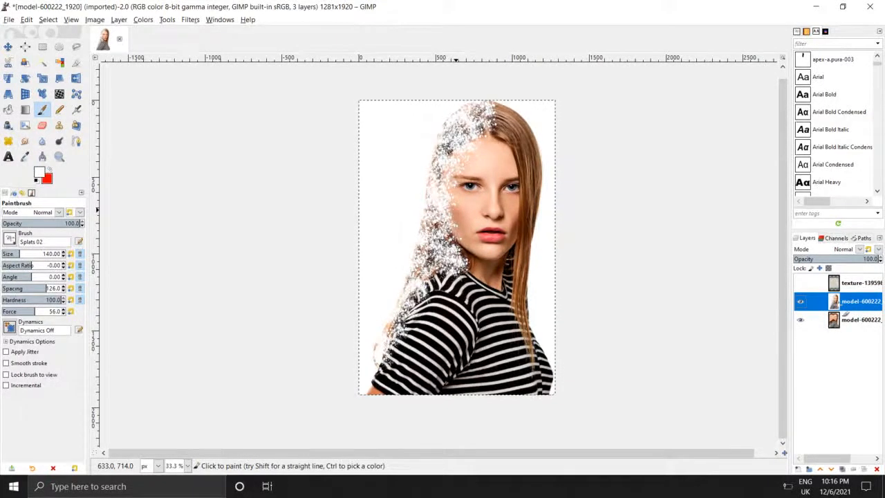
{"action": "right_click", "coordinate": [838, 304]}
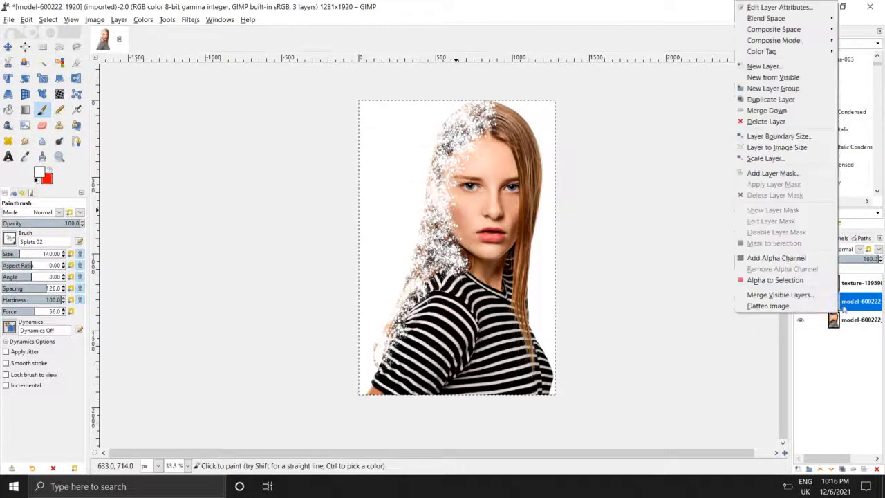
{"action": "left_click", "coordinate": [784, 174]}
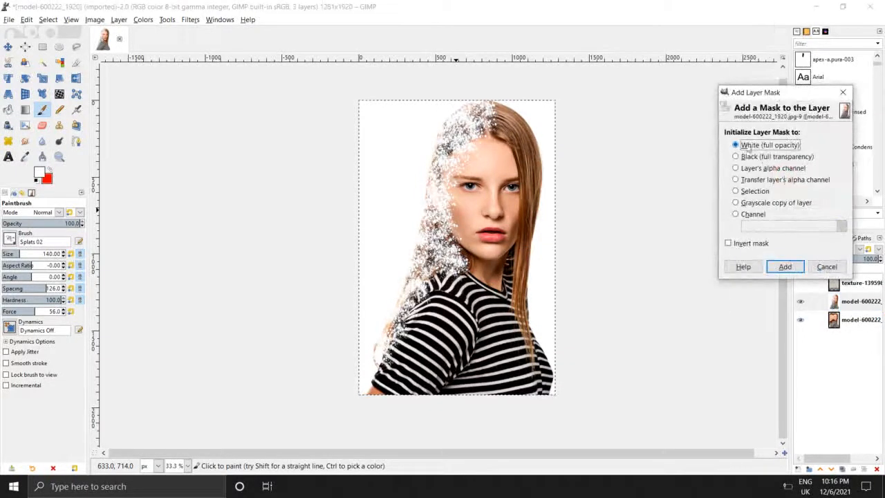
{"action": "left_click", "coordinate": [785, 266]}
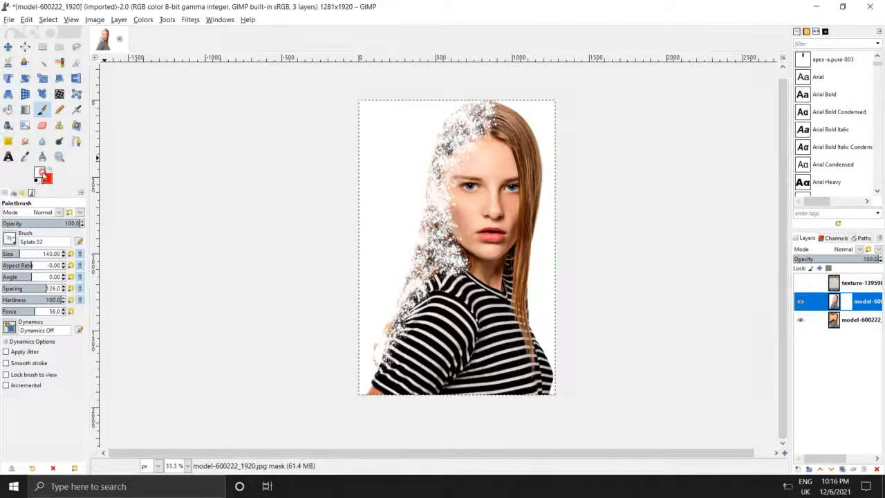
- Set the foreground color to black (000000) and the background color to white
{"action": "left_click", "coordinate": [40, 172]}
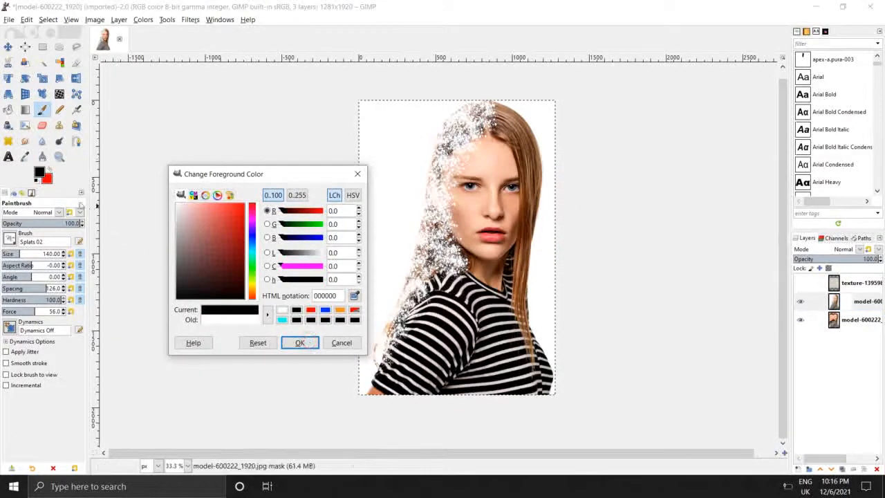
{"action": "left_click", "coordinate": [300, 343]}
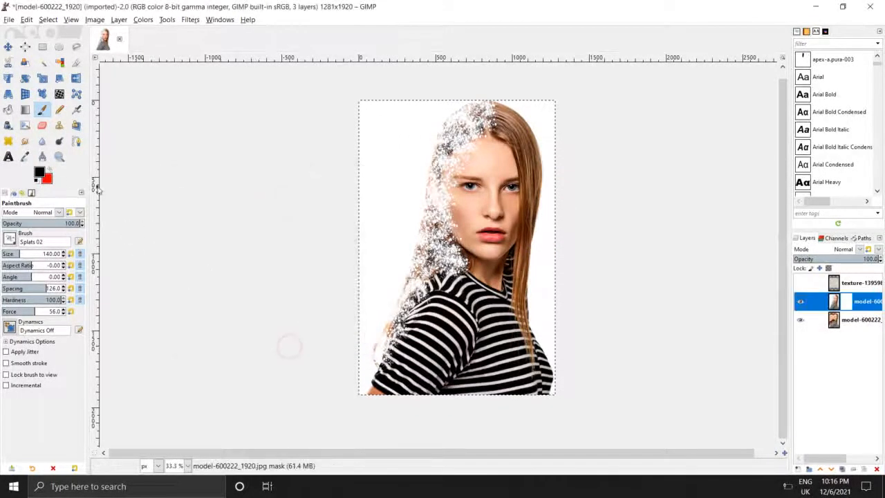
{"action": "left_click", "coordinate": [50, 182]}
{"action": "left_click", "coordinate": [282, 309]}
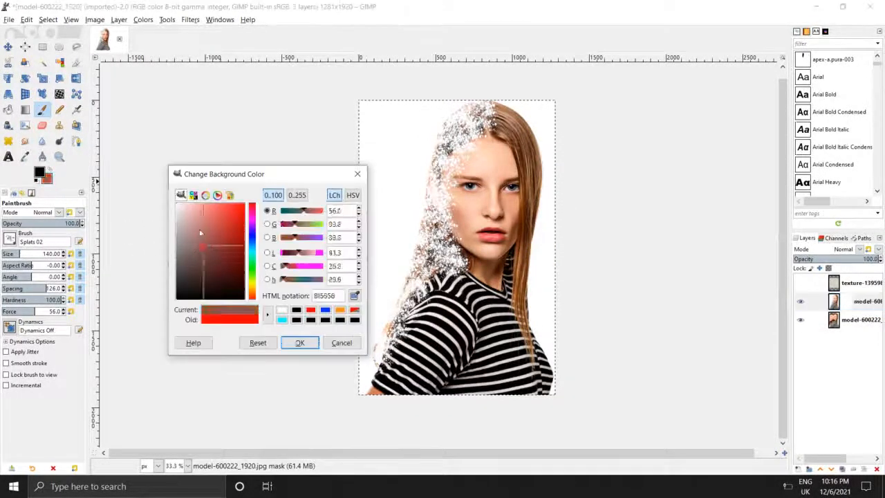
{"action": "left_click", "coordinate": [300, 342]}
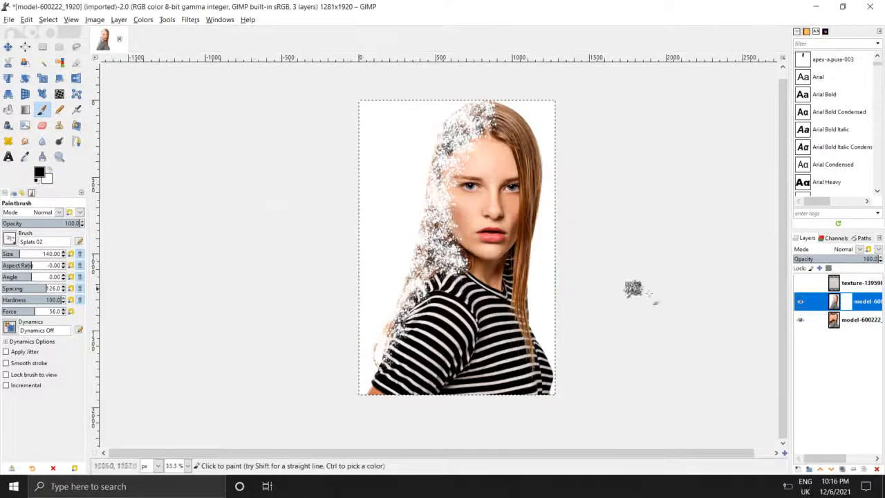
- Paint black splatters on the layer mask across the empty area beside the face, from the crown down to the sleeve
{"action": "left_click", "coordinate": [441, 116]}
{"action": "left_click", "coordinate": [417, 145]}
{"action": "left_click", "coordinate": [423, 112]}
{"action": "left_click", "coordinate": [404, 140]}
{"action": "left_click", "coordinate": [397, 183]}
{"action": "left_click", "coordinate": [418, 173]}
{"action": "left_click", "coordinate": [430, 133]}
{"action": "left_click", "coordinate": [423, 193]}
{"action": "left_click", "coordinate": [420, 140]}
{"action": "left_click", "coordinate": [406, 170]}
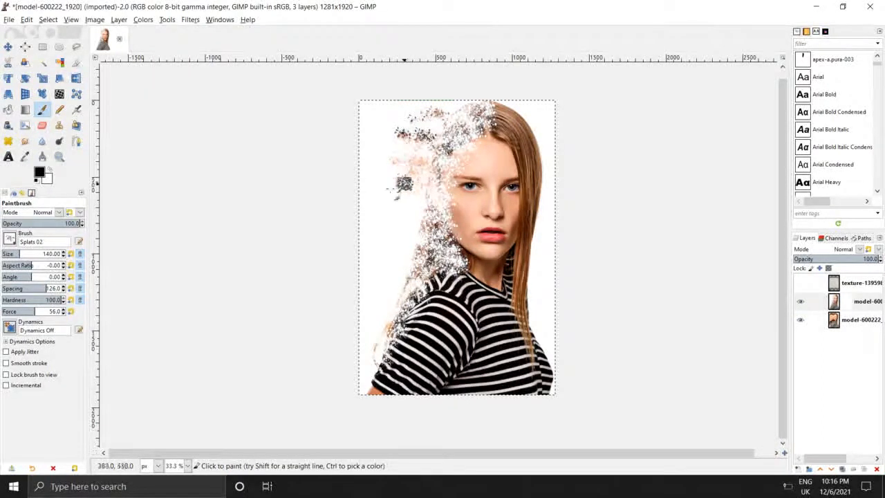
{"action": "left_click", "coordinate": [405, 184]}
{"action": "left_click", "coordinate": [389, 156]}
{"action": "left_click", "coordinate": [393, 175]}
{"action": "left_click", "coordinate": [396, 148]}
{"action": "left_click", "coordinate": [399, 129]}
{"action": "left_click", "coordinate": [387, 143]}
{"action": "left_click", "coordinate": [409, 121]}
{"action": "left_click", "coordinate": [405, 114]}
{"action": "left_click", "coordinate": [427, 117]}
{"action": "left_click", "coordinate": [428, 134]}
{"action": "left_click", "coordinate": [415, 124]}
{"action": "left_click", "coordinate": [395, 170]}
{"action": "left_click", "coordinate": [447, 104]}
{"action": "left_click", "coordinate": [409, 192]}
{"action": "left_click", "coordinate": [403, 225]}
{"action": "left_click", "coordinate": [419, 184]}
{"action": "left_click", "coordinate": [398, 276]}
{"action": "left_click", "coordinate": [395, 253]}
{"action": "left_click", "coordinate": [411, 204]}
{"action": "left_click", "coordinate": [415, 262]}
{"action": "left_click", "coordinate": [404, 224]}
{"action": "left_click", "coordinate": [393, 251]}
{"action": "left_click", "coordinate": [385, 221]}
{"action": "left_click", "coordinate": [373, 274]}
{"action": "left_click", "coordinate": [379, 294]}
{"action": "left_click", "coordinate": [369, 326]}
{"action": "left_click", "coordinate": [384, 312]}
{"action": "left_click", "coordinate": [370, 344]}
{"action": "left_click", "coordinate": [373, 201]}
{"action": "left_click", "coordinate": [371, 178]}
{"action": "left_click", "coordinate": [369, 157]}
{"action": "left_click", "coordinate": [378, 124]}
{"action": "left_click", "coordinate": [390, 111]}
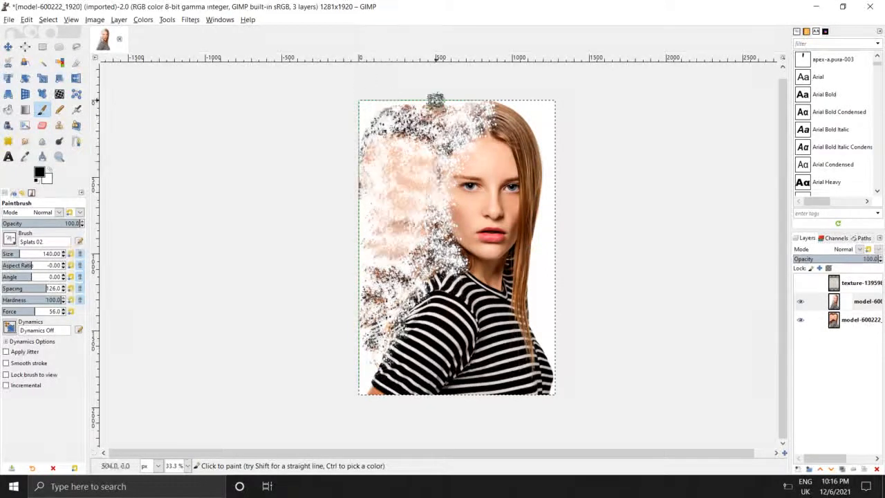
- Undo the mask splatters and set the brush spacing to 80, undoing the trial strokes beside the head
{"action": "key", "text": "ctrl+z"}
{"action": "key", "text": "ctrl+z"}
{"action": "left_click", "coordinate": [35, 289]}
{"action": "mouse_move", "coordinate": [381, 202]}
{"action": "left_mouse_down"}
{"action": "mouse_move", "coordinate": [376, 171]}
{"action": "mouse_move", "coordinate": [415, 185]}
{"action": "mouse_move", "coordinate": [394, 138]}
{"action": "mouse_move", "coordinate": [371, 131]}
{"action": "left_mouse_up"}
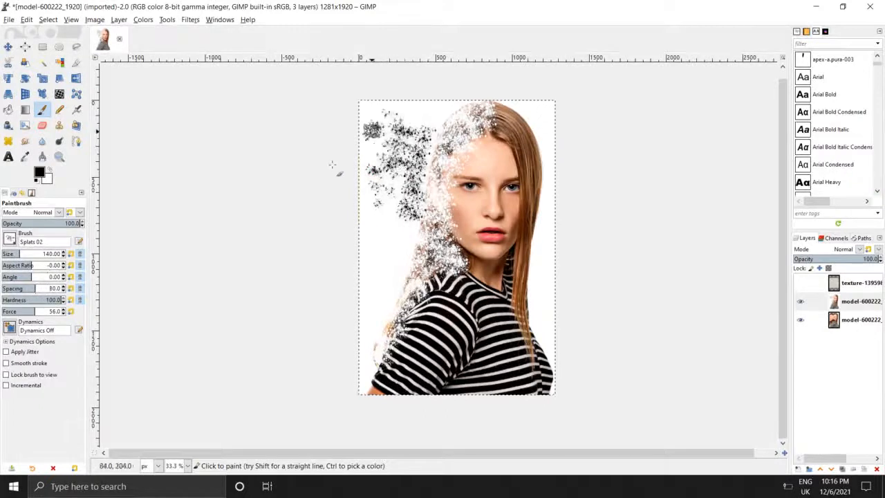
{"action": "key", "text": "ctrl+z"}
- Add a new layer mask to the upper model layer and paint black splatters on it beside the hair, face and sleeve
{"action": "right_click", "coordinate": [847, 304]}
{"action": "left_click", "coordinate": [775, 173]}
{"action": "left_click", "coordinate": [783, 265]}
{"action": "mouse_move", "coordinate": [400, 231]}
{"action": "left_mouse_down"}
{"action": "mouse_move", "coordinate": [406, 161]}
{"action": "mouse_move", "coordinate": [420, 179]}
{"action": "mouse_move", "coordinate": [410, 239]}
{"action": "mouse_move", "coordinate": [451, 110]}
{"action": "mouse_move", "coordinate": [432, 126]}
{"action": "mouse_move", "coordinate": [428, 115]}
{"action": "mouse_move", "coordinate": [457, 108]}
{"action": "mouse_move", "coordinate": [385, 123]}
{"action": "mouse_move", "coordinate": [402, 126]}
{"action": "mouse_move", "coordinate": [398, 155]}
{"action": "left_mouse_up"}
{"action": "mouse_move", "coordinate": [380, 257]}
{"action": "left_mouse_down"}
{"action": "mouse_move", "coordinate": [407, 225]}
{"action": "mouse_move", "coordinate": [414, 248]}
{"action": "mouse_move", "coordinate": [382, 344]}
{"action": "left_mouse_up"}
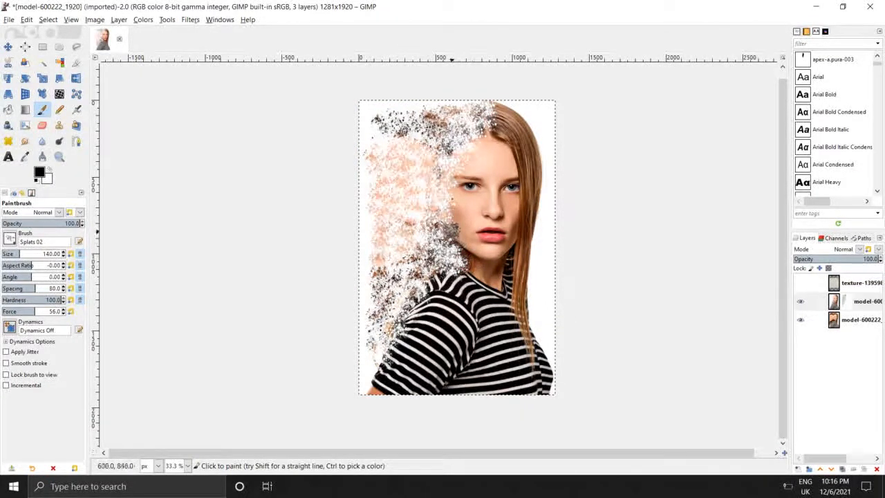
{"action": "left_click", "coordinate": [461, 237]}
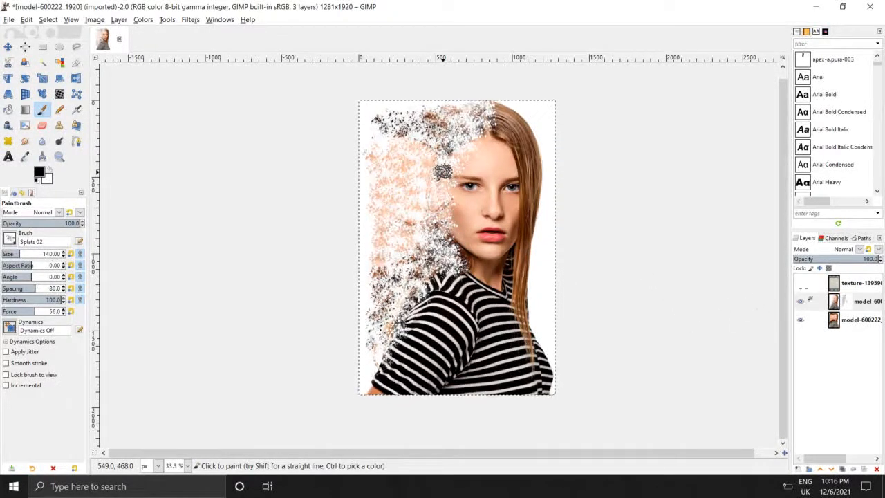
- Show the cracked texture layer and, with no selection active, rotate it by 89.46 degrees
{"action": "left_click", "coordinate": [800, 282]}
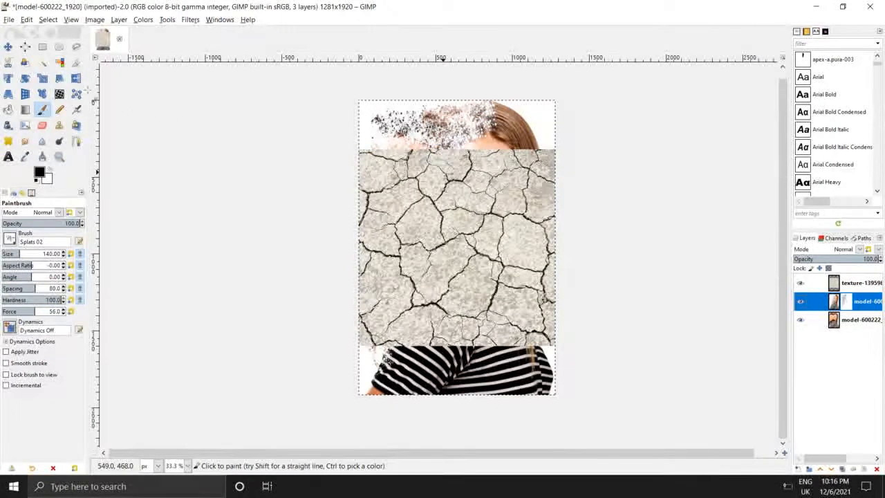
{"action": "left_click", "coordinate": [858, 283]}
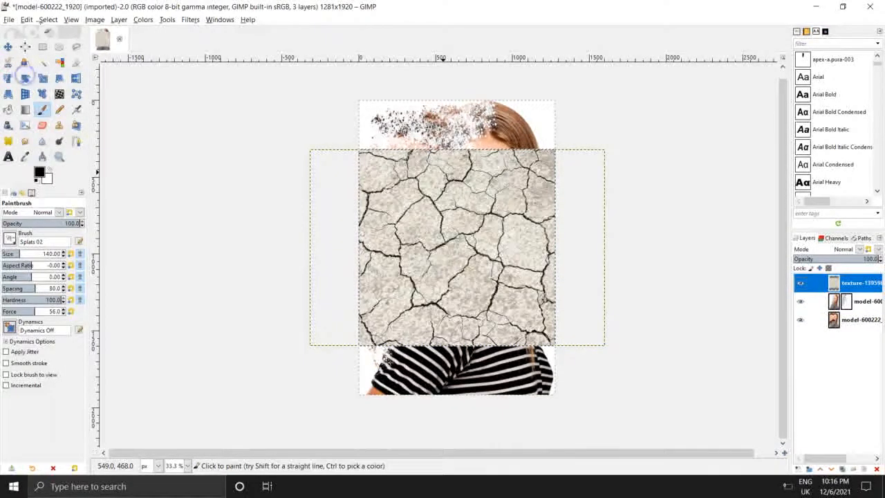
{"action": "left_click", "coordinate": [48, 19]}
{"action": "left_click", "coordinate": [52, 43]}
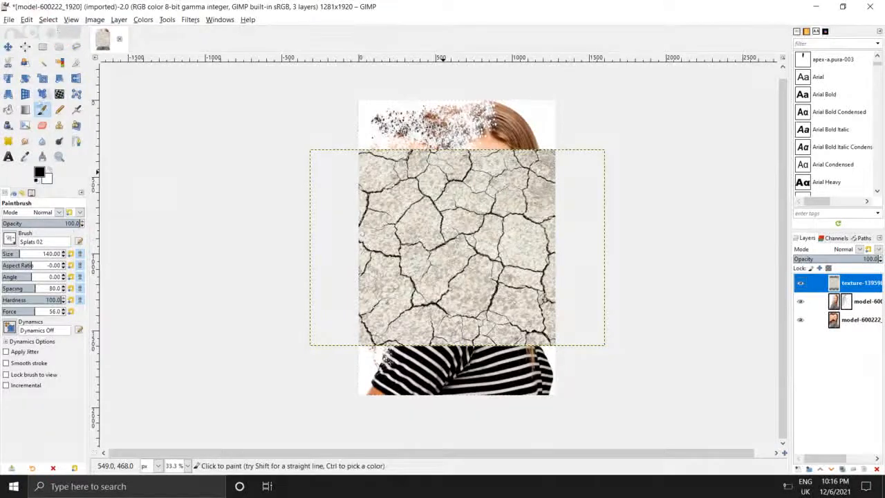
{"action": "left_click", "coordinate": [24, 78]}
{"action": "left_click_drag", "start_coordinate": [328, 204], "coordinate": [491, 160]}
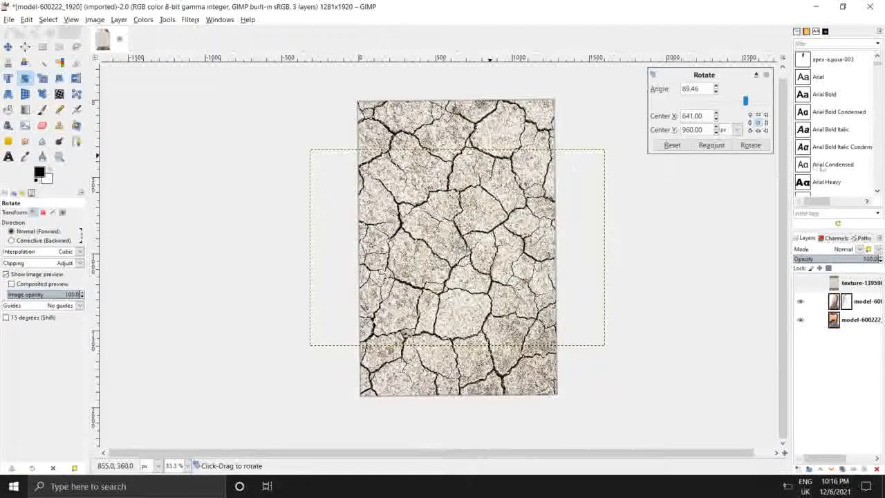
{"action": "left_click", "coordinate": [754, 146]}
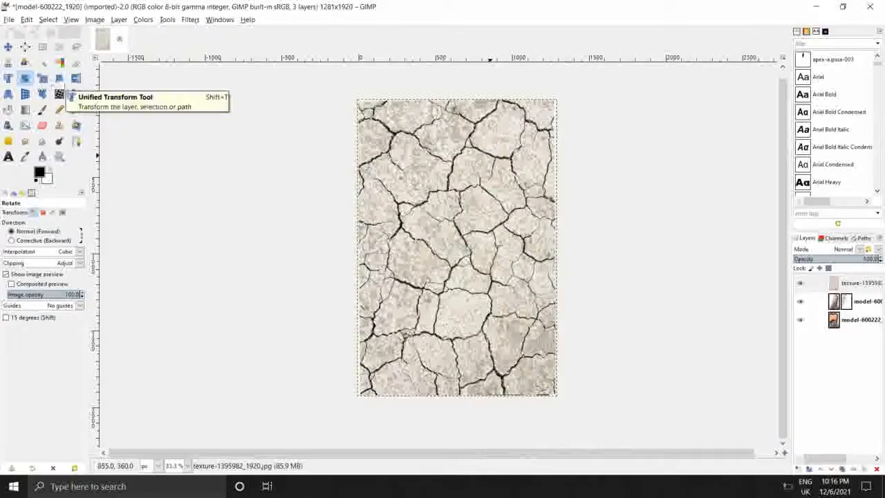
- Scale the cracked texture down to 616 × 924 px and rescale it to 689 × 1032 px over the model's face
{"action": "left_click", "coordinate": [44, 81]}
{"action": "left_click", "coordinate": [49, 21]}
{"action": "left_click", "coordinate": [50, 22]}
{"action": "left_click", "coordinate": [45, 81]}
{"action": "left_click_drag", "start_coordinate": [367, 138], "coordinate": [450, 259]}
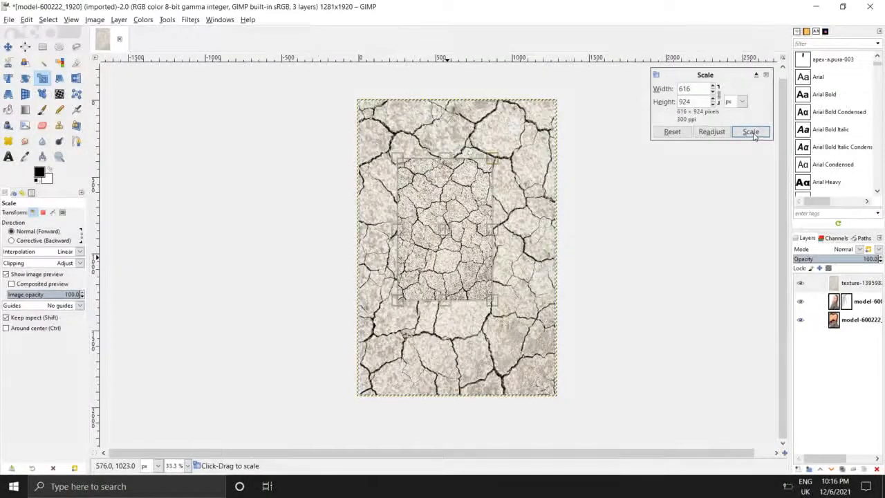
{"action": "left_click", "coordinate": [751, 132]}
{"action": "left_click_drag", "start_coordinate": [465, 229], "coordinate": [469, 210]}
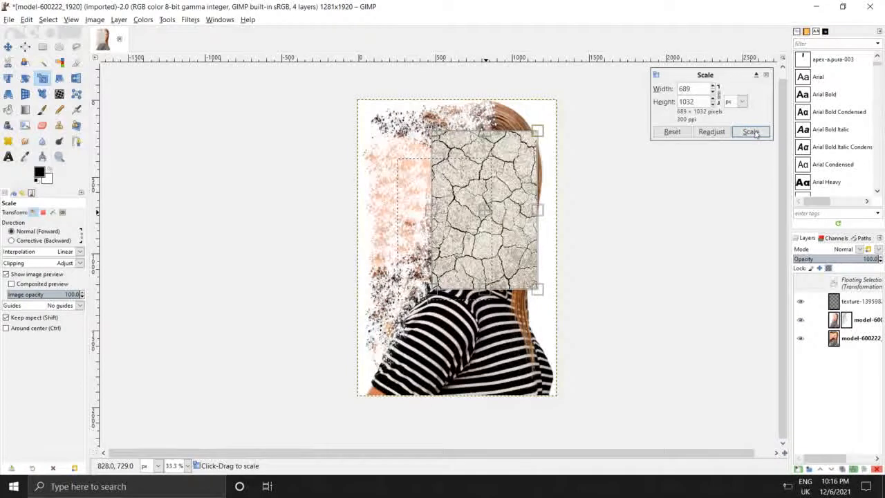
{"action": "left_click", "coordinate": [749, 131]}
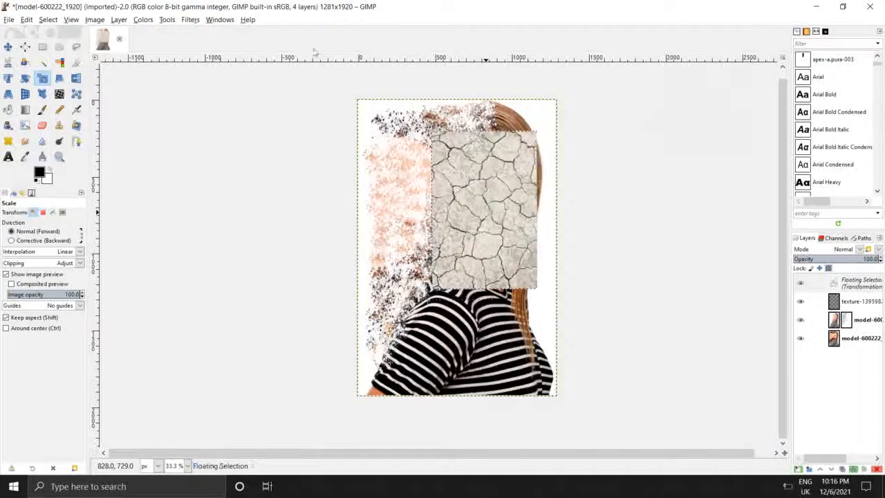
- Apply a Threshold of 136 to 255 to the floating cracked texture
{"action": "left_click", "coordinate": [144, 21]}
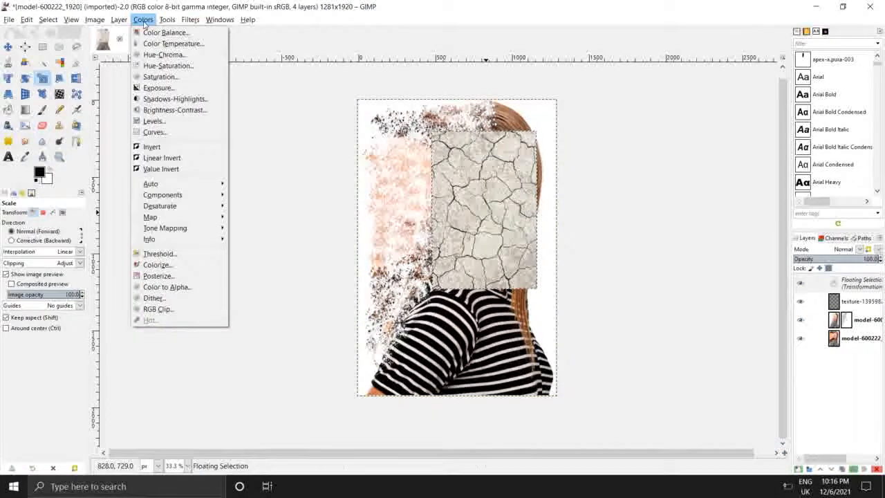
{"action": "left_click", "coordinate": [190, 255]}
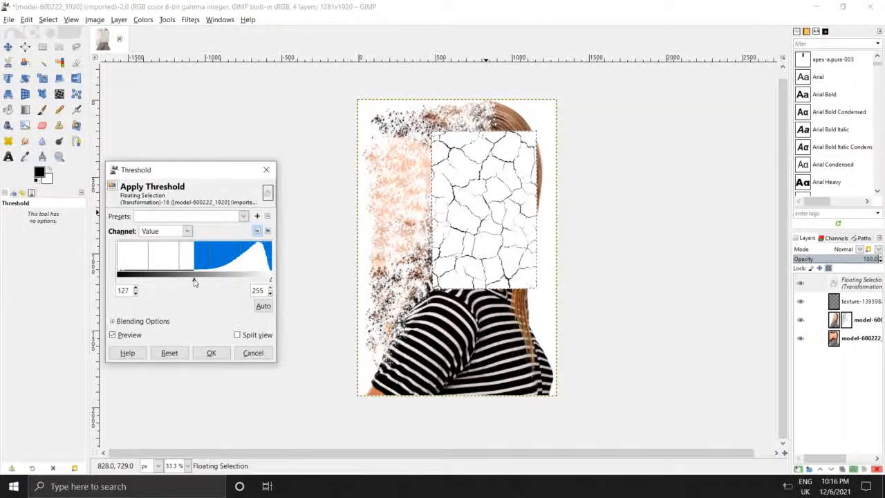
{"action": "left_click_drag", "start_coordinate": [193, 279], "coordinate": [163, 281]}
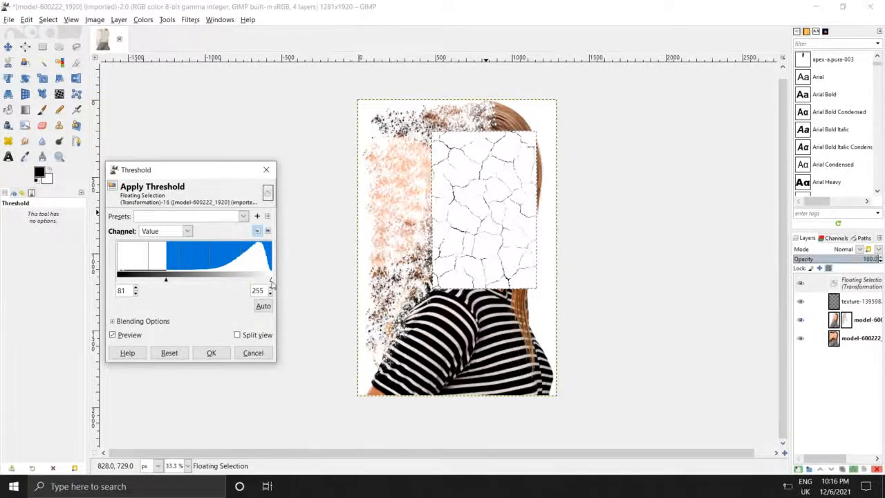
{"action": "mouse_move", "coordinate": [271, 280]}
{"action": "left_mouse_down"}
{"action": "mouse_move", "coordinate": [257, 280]}
{"action": "mouse_move", "coordinate": [277, 285]}
{"action": "left_mouse_up"}
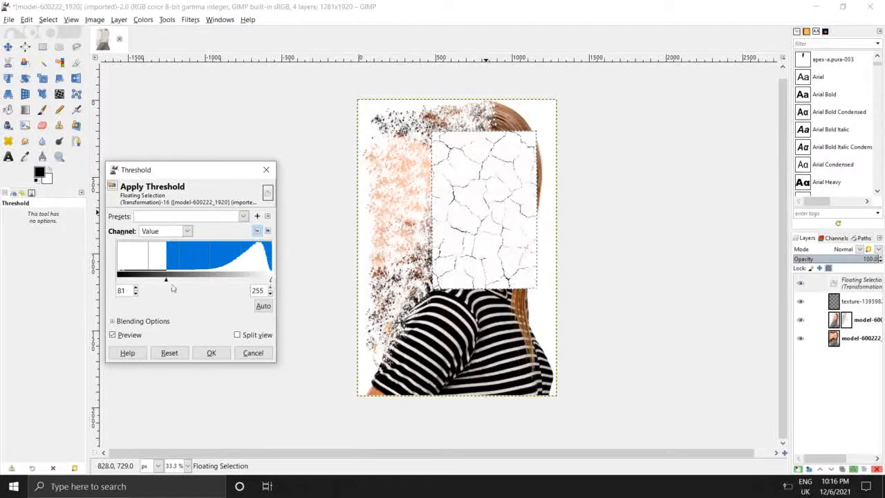
{"action": "left_click_drag", "start_coordinate": [167, 280], "coordinate": [204, 294]}
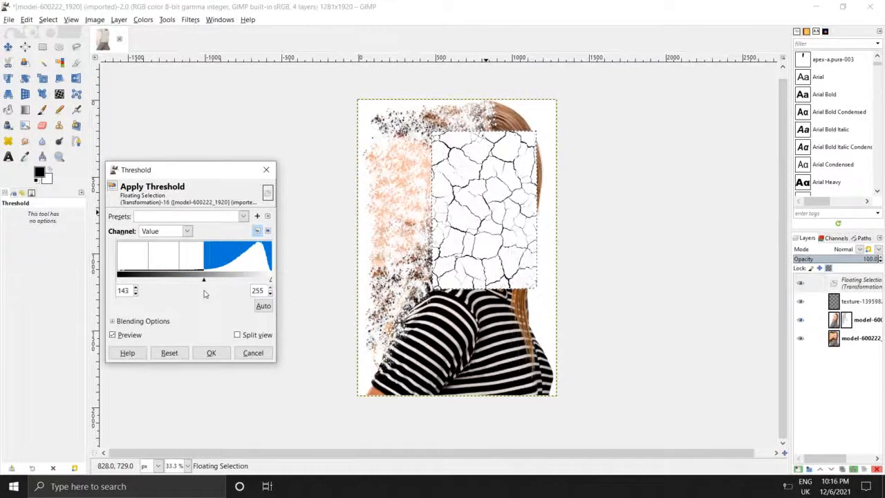
{"action": "left_click_drag", "start_coordinate": [204, 283], "coordinate": [199, 281]}
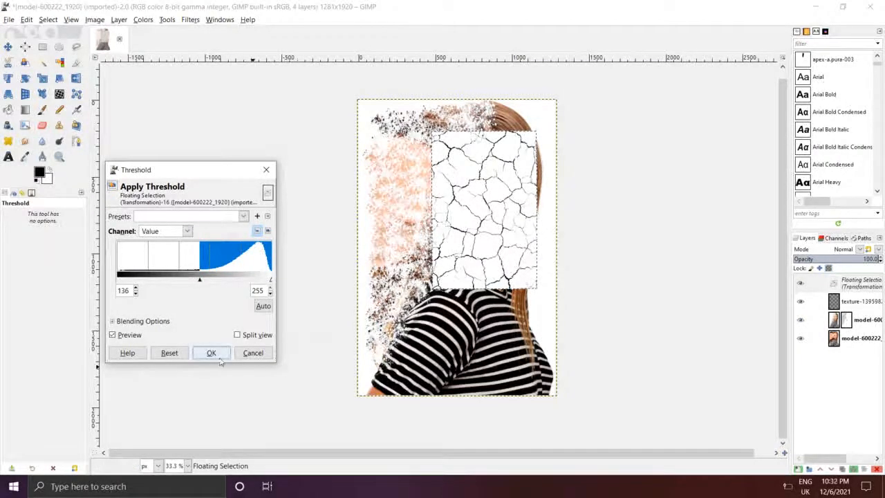
{"action": "left_click", "coordinate": [211, 352]}
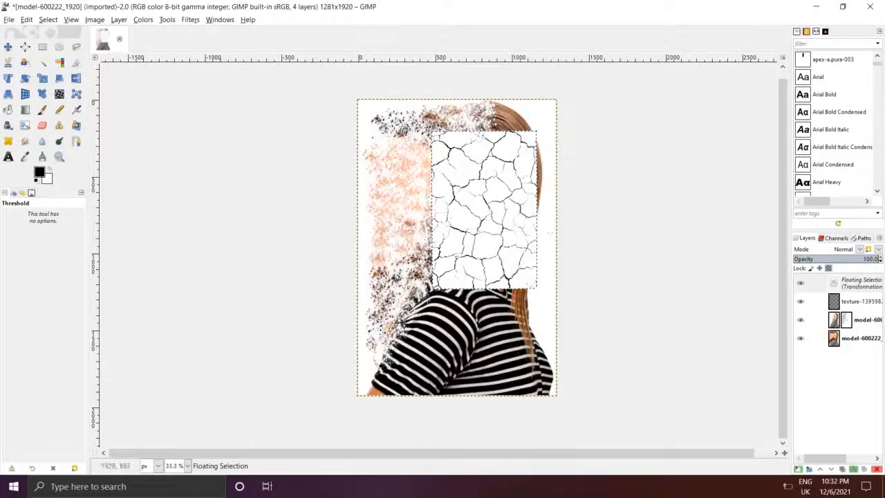
- Try to clear the selection around the thresholded crack texture
{"action": "scroll", "coordinate": [495, 205], "scroll_direction": "up", "scroll_amount": 5}
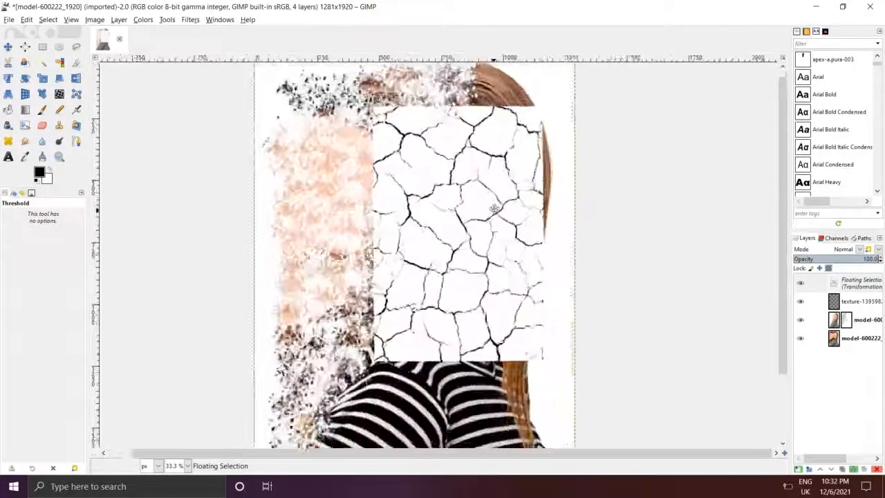
{"action": "scroll", "coordinate": [495, 206], "scroll_direction": "down", "scroll_amount": 4}
{"action": "scroll", "coordinate": [498, 207], "scroll_direction": "up", "scroll_amount": 3}
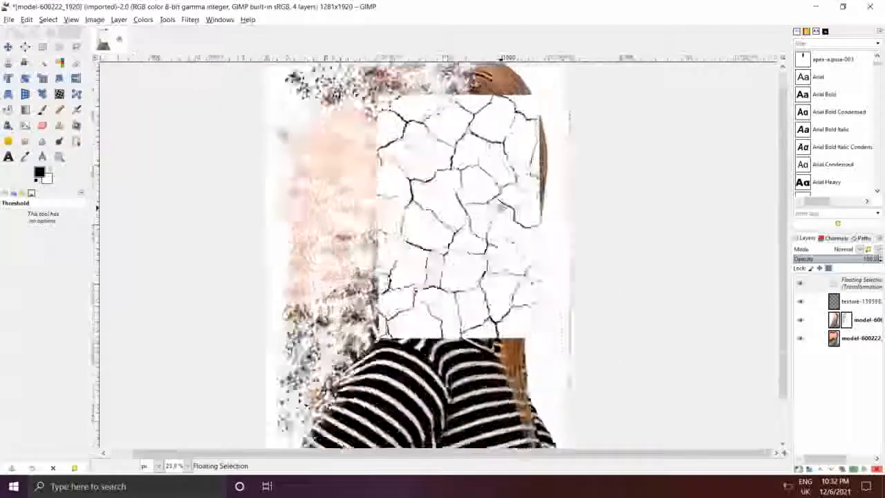
{"action": "left_click_drag", "start_coordinate": [501, 210], "coordinate": [510, 264]}
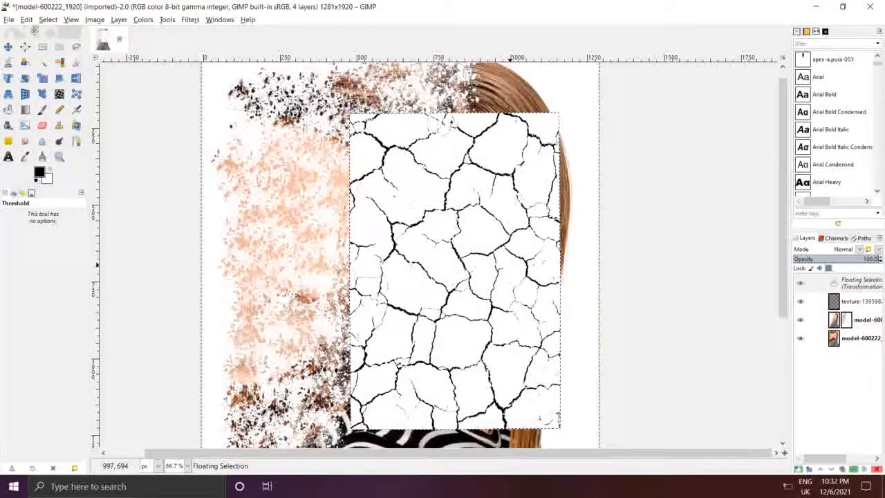
{"action": "left_click", "coordinate": [49, 20]}
{"action": "left_click", "coordinate": [60, 33]}
{"action": "left_click", "coordinate": [51, 20]}
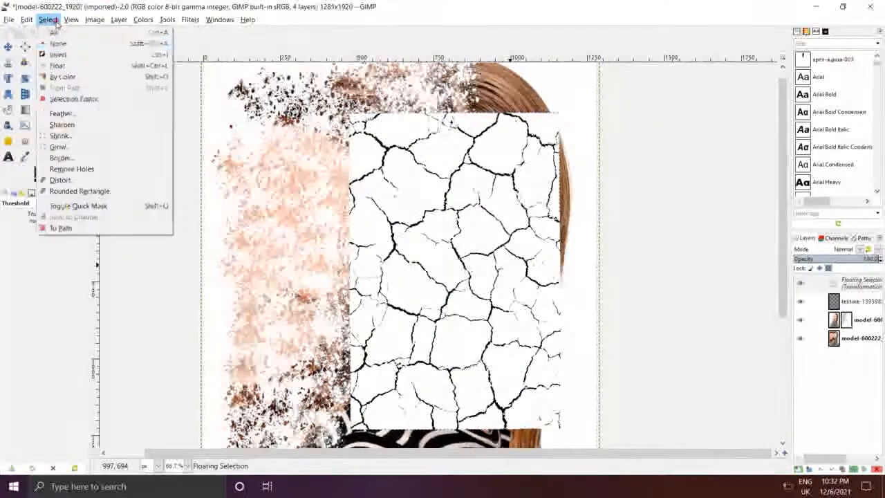
{"action": "left_click", "coordinate": [61, 45]}
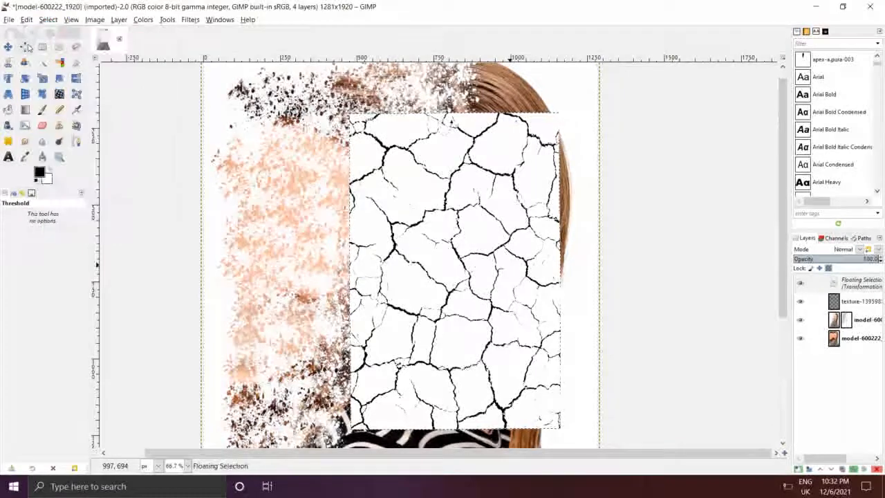
- Turn the floating crack texture into its own layer, and select its white areas by color and delete them, keeping only the black cracks
{"action": "left_click", "coordinate": [58, 67]}
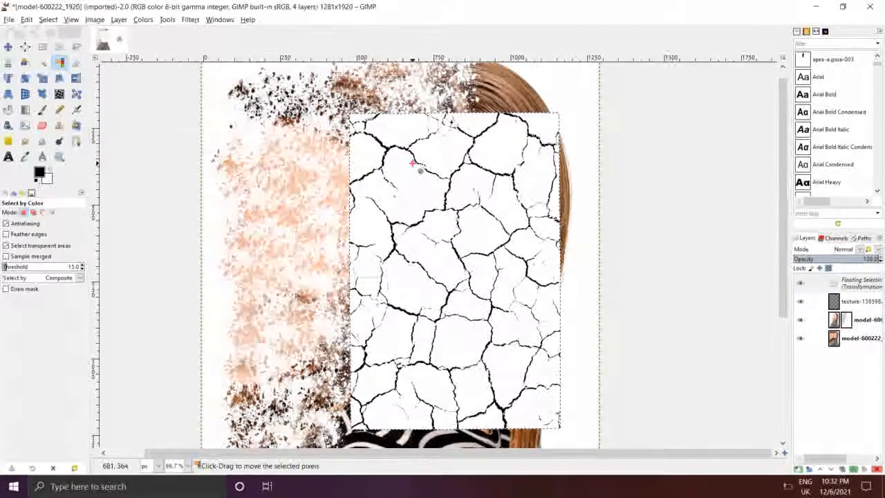
{"action": "left_click", "coordinate": [860, 299]}
{"action": "left_click", "coordinate": [474, 175]}
{"action": "left_click", "coordinate": [860, 295]}
{"action": "left_click", "coordinate": [497, 204]}
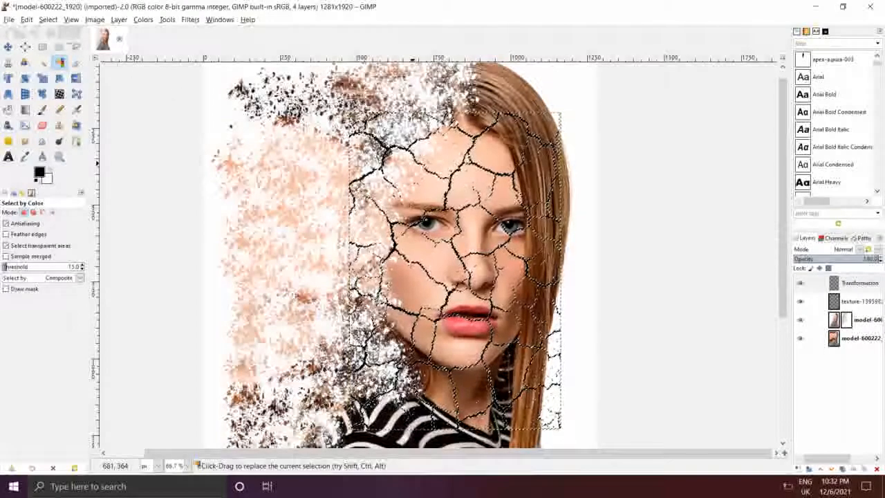
- Deselect everything and invert the colors of the crack layer to make the cracks white
{"action": "left_click", "coordinate": [26, 19]}
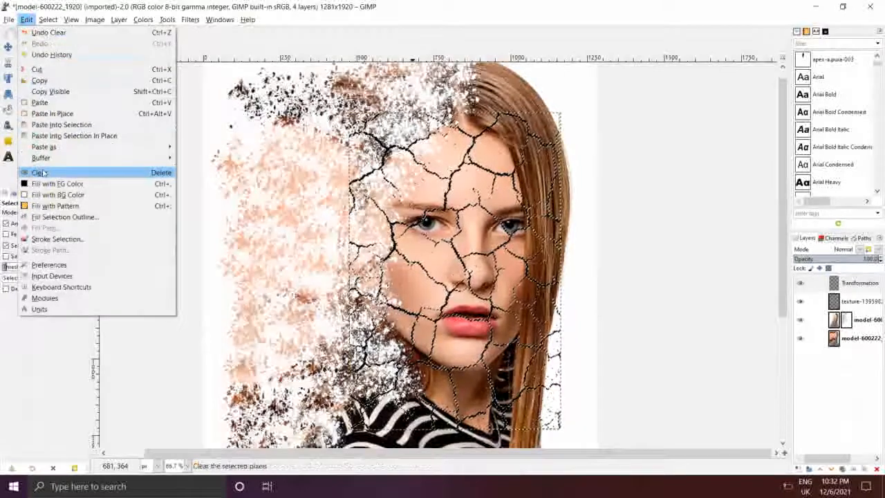
{"action": "left_click", "coordinate": [291, 146]}
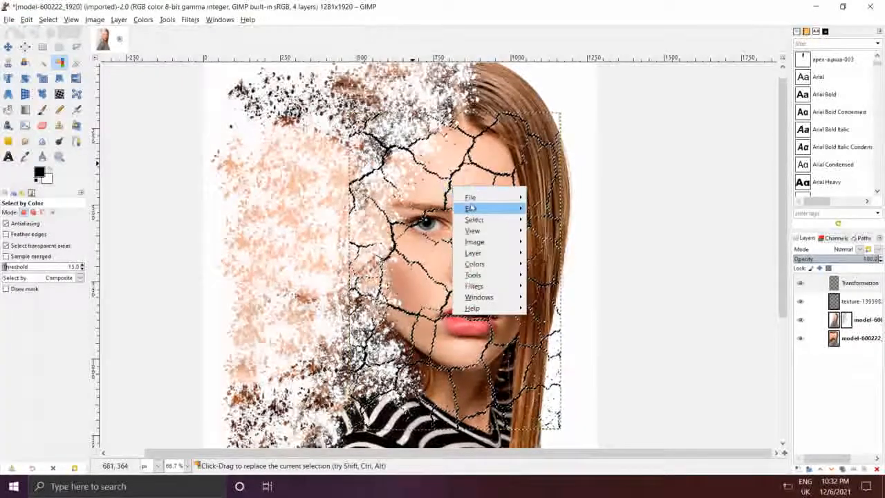
{"action": "left_click", "coordinate": [477, 217]}
{"action": "left_click", "coordinate": [561, 238]}
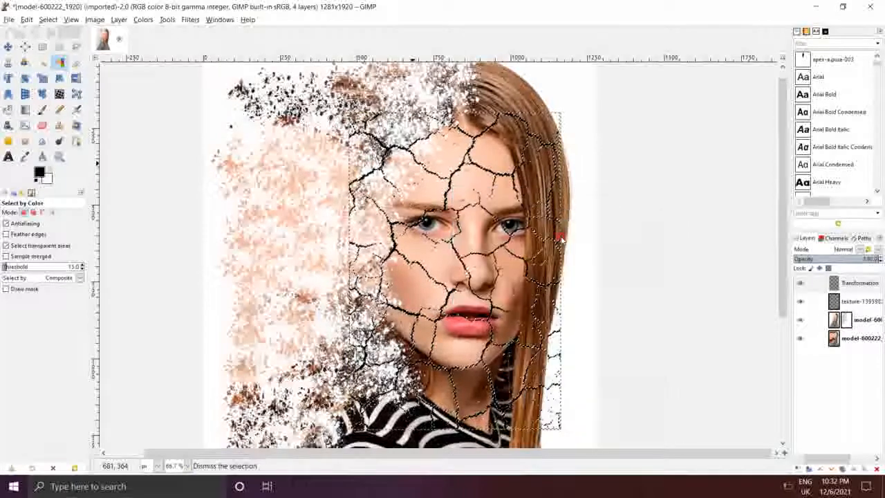
{"action": "left_click", "coordinate": [143, 20]}
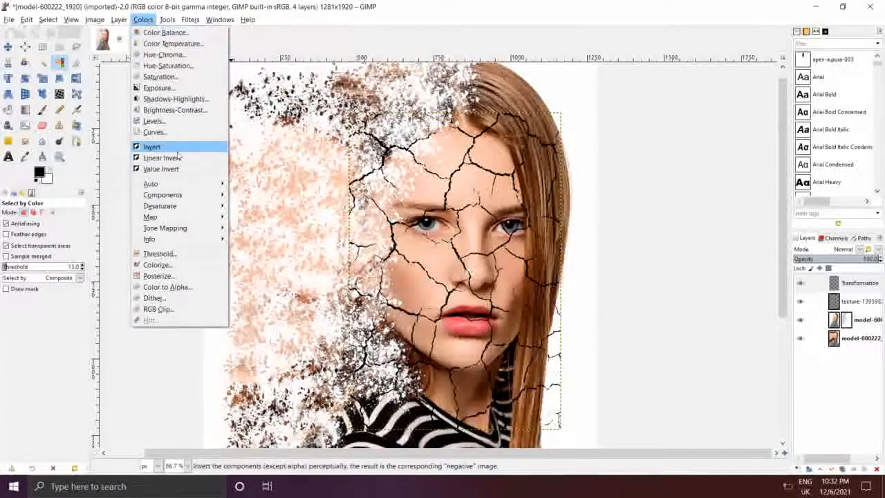
{"action": "left_click", "coordinate": [180, 149]}
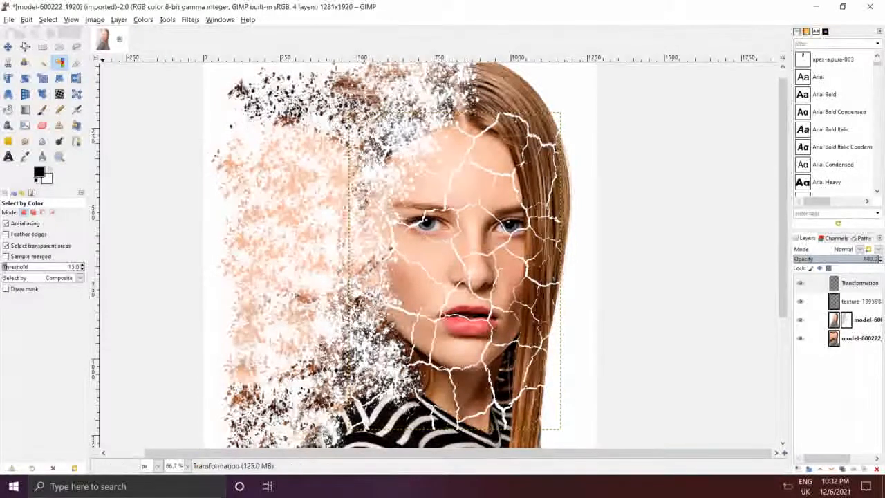
- Scale the white crack layer to 535 × 800 px and place it over the dispersing side of the face
{"action": "left_click", "coordinate": [46, 82]}
{"action": "left_click", "coordinate": [374, 147]}
{"action": "left_click_drag", "start_coordinate": [374, 147], "coordinate": [451, 254]}
{"action": "left_click_drag", "start_coordinate": [457, 192], "coordinate": [424, 191]}
{"action": "left_click_drag", "start_coordinate": [434, 255], "coordinate": [431, 255]}
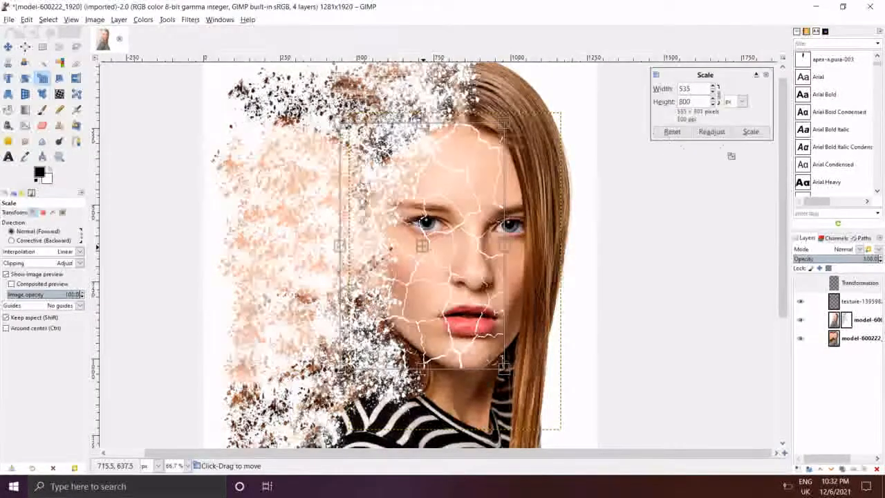
{"action": "left_click", "coordinate": [758, 137]}
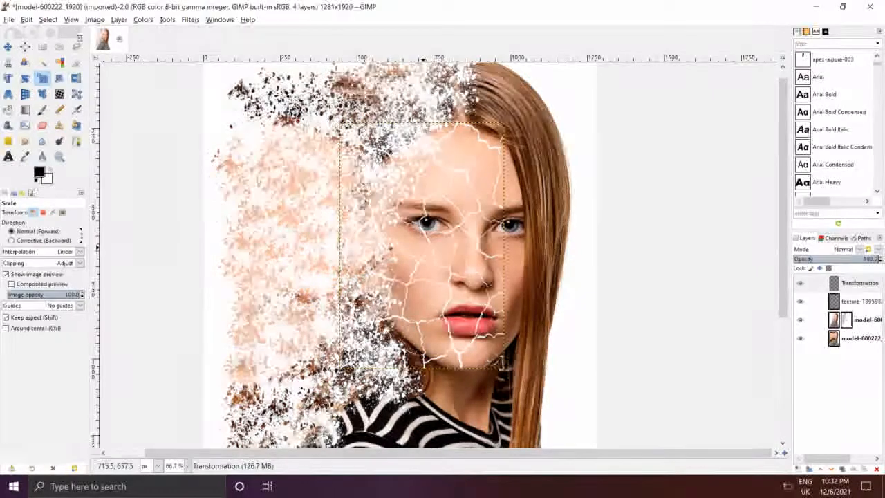
- Clear any selection and erase the cracks along and below the chin with the Eraser and the 2. Hardness 025 brush
{"action": "left_click", "coordinate": [48, 19]}
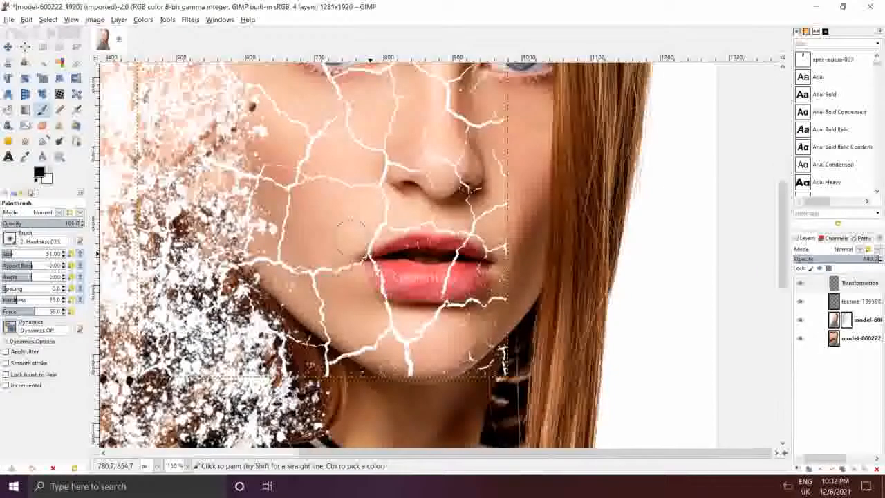
{"action": "left_click", "coordinate": [48, 19]}
{"action": "left_click", "coordinate": [56, 33]}
{"action": "left_click", "coordinate": [48, 19]}
{"action": "left_click", "coordinate": [61, 43]}
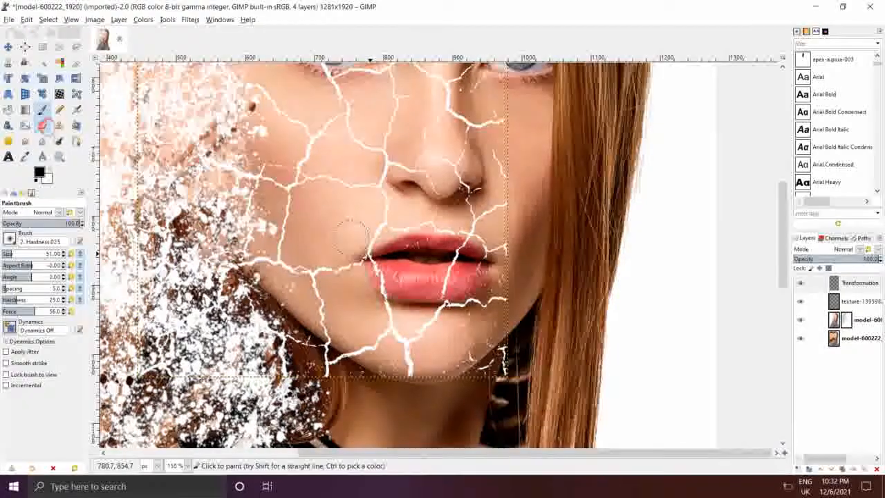
{"action": "left_click", "coordinate": [42, 125]}
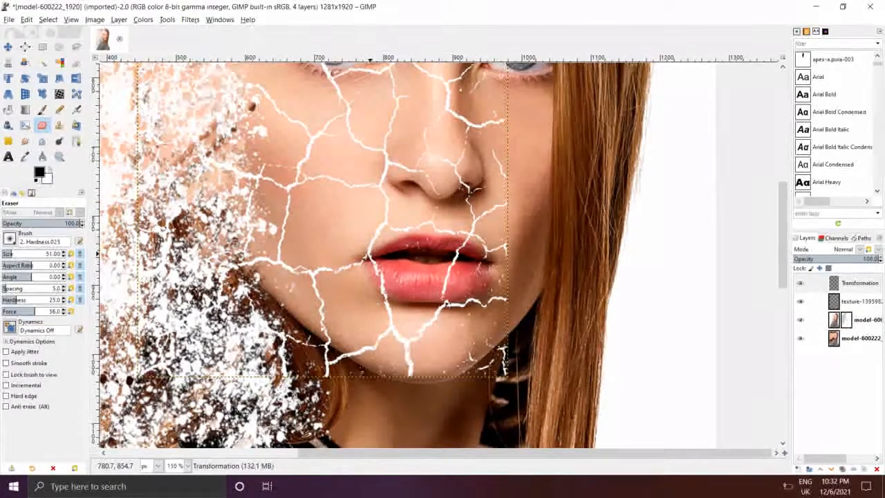
{"action": "left_click_drag", "start_coordinate": [496, 366], "coordinate": [390, 382]}
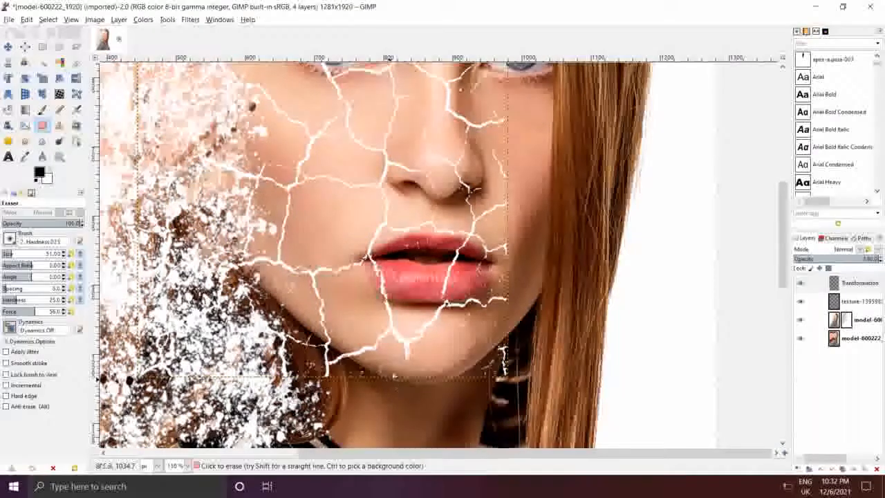
{"action": "left_click", "coordinate": [19, 253]}
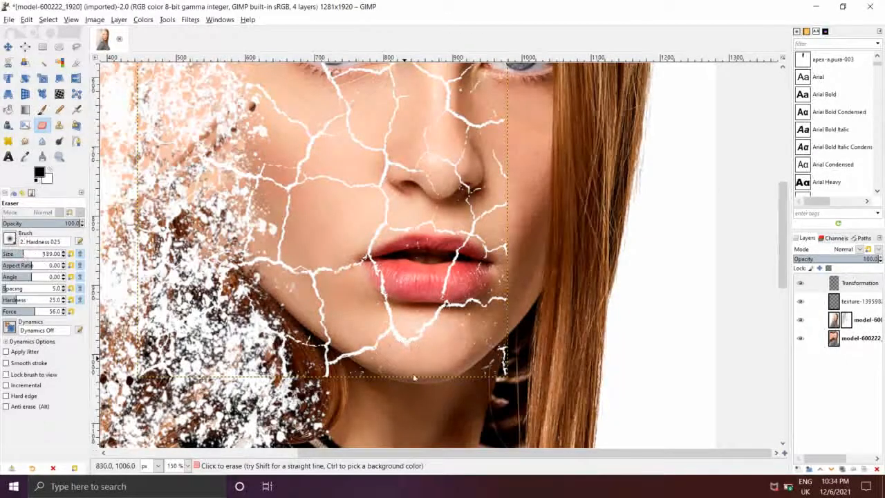
{"action": "mouse_move", "coordinate": [414, 377]}
{"action": "left_mouse_down"}
{"action": "mouse_move", "coordinate": [376, 363]}
{"action": "mouse_move", "coordinate": [346, 370]}
{"action": "left_mouse_up"}
{"action": "mouse_move", "coordinate": [270, 371]}
{"action": "left_mouse_down"}
{"action": "mouse_move", "coordinate": [298, 342]}
{"action": "mouse_move", "coordinate": [287, 332]}
{"action": "mouse_move", "coordinate": [373, 267]}
{"action": "mouse_move", "coordinate": [298, 301]}
{"action": "left_mouse_up"}
- Switch the Eraser to the 2. Hardness 075 brush at size 51 and erase the cracks around the lips and chin
{"action": "left_click", "coordinate": [10, 238]}
{"action": "left_click", "coordinate": [15, 299]}
{"action": "left_click_drag", "start_coordinate": [505, 356], "coordinate": [460, 190]}
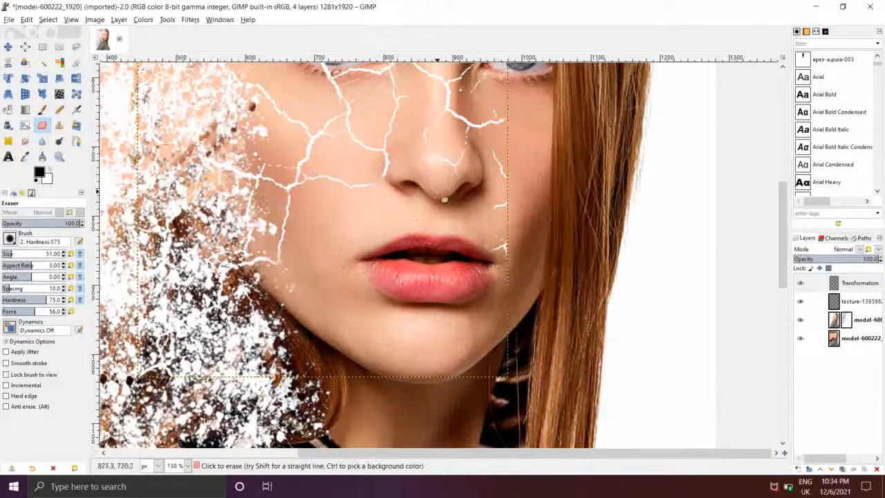
- Try to erase the cracks across the nose and along the forehead's hairline
{"action": "scroll", "coordinate": [444, 200], "scroll_direction": "up", "scroll_amount": 5}
{"action": "mouse_move", "coordinate": [410, 210]}
{"action": "left_mouse_down"}
{"action": "mouse_move", "coordinate": [377, 176]}
{"action": "mouse_move", "coordinate": [384, 122]}
{"action": "left_mouse_up"}
{"action": "mouse_move", "coordinate": [504, 367]}
{"action": "left_mouse_down"}
{"action": "mouse_move", "coordinate": [486, 166]}
{"action": "mouse_move", "coordinate": [478, 172]}
{"action": "left_mouse_up"}
{"action": "scroll", "coordinate": [477, 180], "scroll_direction": "up", "scroll_amount": 5}
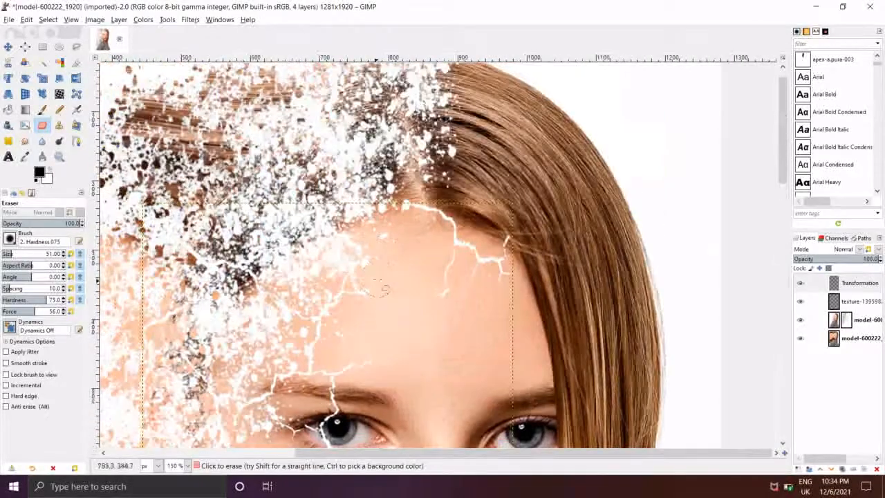
{"action": "left_click_drag", "start_coordinate": [437, 215], "coordinate": [507, 258]}
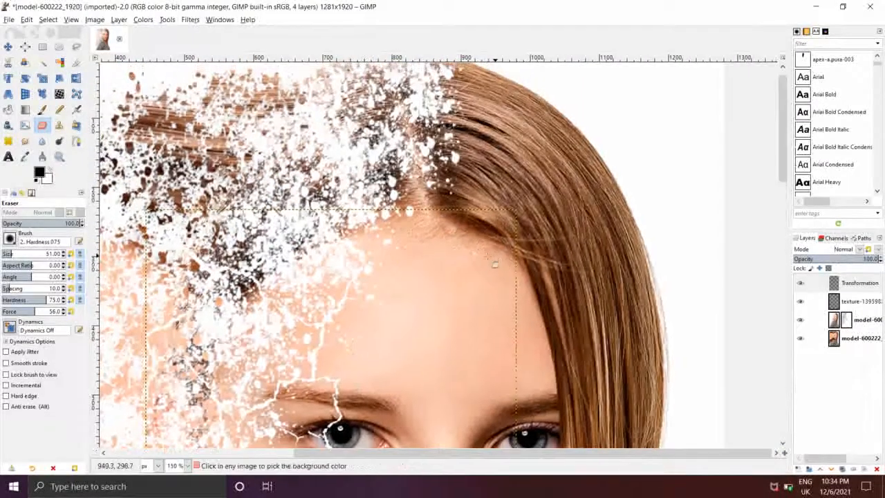
{"action": "scroll", "coordinate": [494, 260], "scroll_direction": "down", "scroll_amount": 4}
- Erase the cracks over the nose, between the eyes and across the forehead, leaving those on the dispersed side
{"action": "scroll", "coordinate": [506, 279], "scroll_direction": "up", "scroll_amount": 2}
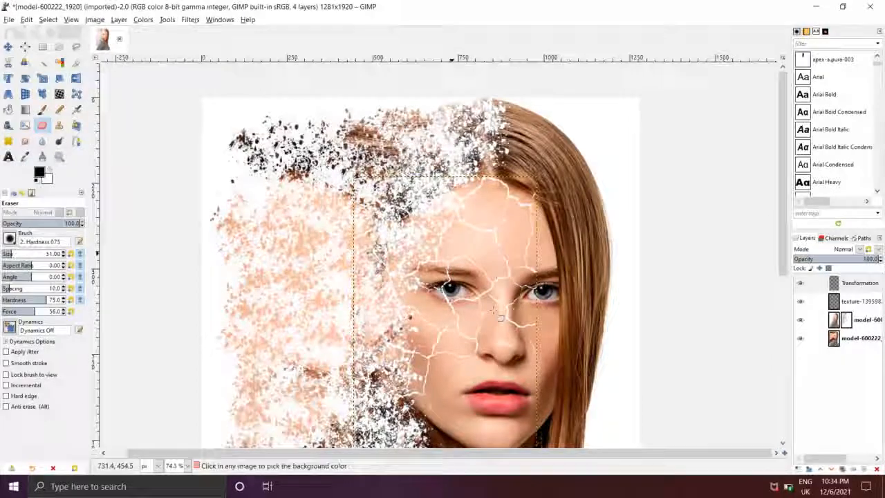
{"action": "scroll", "coordinate": [506, 279], "scroll_direction": "up", "scroll_amount": 3}
{"action": "mouse_move", "coordinate": [505, 217]}
{"action": "left_mouse_down"}
{"action": "mouse_move", "coordinate": [485, 98]}
{"action": "mouse_move", "coordinate": [466, 105]}
{"action": "mouse_move", "coordinate": [570, 168]}
{"action": "mouse_move", "coordinate": [522, 300]}
{"action": "mouse_move", "coordinate": [494, 218]}
{"action": "mouse_move", "coordinate": [500, 304]}
{"action": "left_mouse_up"}
{"action": "left_click_drag", "start_coordinate": [558, 289], "coordinate": [568, 365]}
{"action": "left_click_drag", "start_coordinate": [536, 297], "coordinate": [538, 484]}
{"action": "mouse_move", "coordinate": [456, 178]}
{"action": "left_mouse_down"}
{"action": "mouse_move", "coordinate": [553, 238]}
{"action": "mouse_move", "coordinate": [555, 304]}
{"action": "left_mouse_up"}
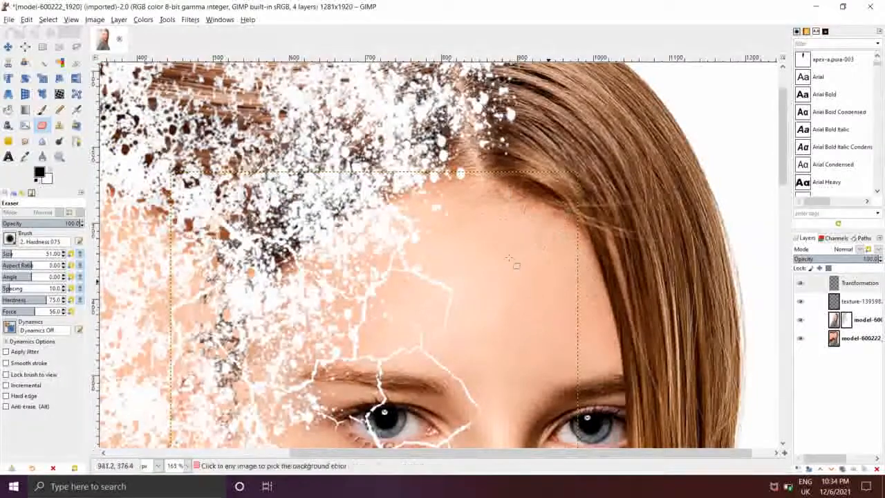
{"action": "scroll", "coordinate": [493, 280], "scroll_direction": "down", "scroll_amount": 4}
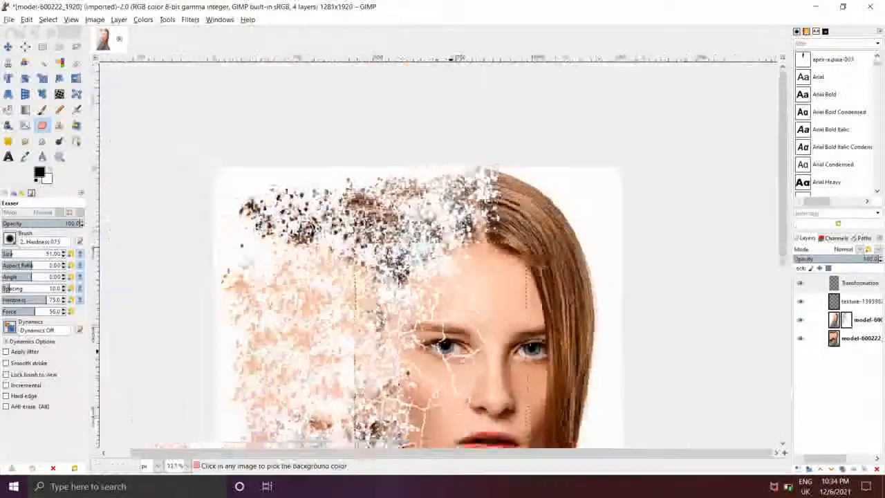
- Erase the crack running across the iris of the eye nearest the dispersion
{"action": "scroll", "coordinate": [450, 350], "scroll_direction": "up", "scroll_amount": 5}
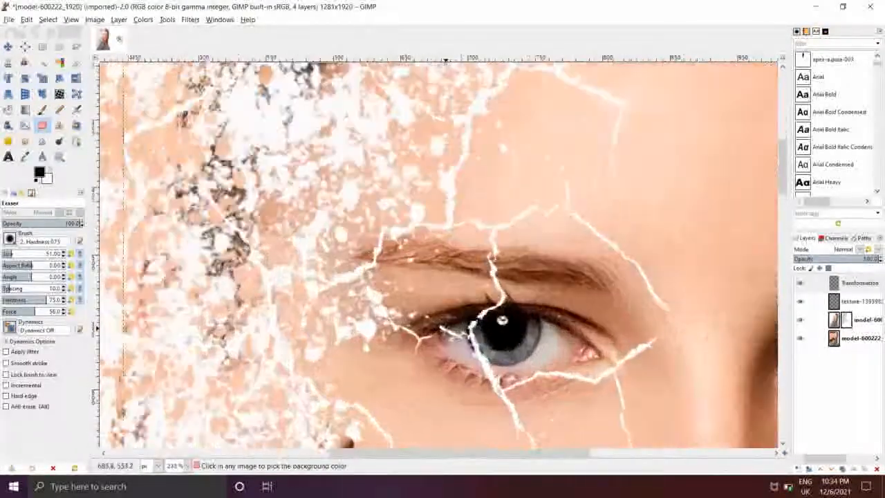
{"action": "left_click", "coordinate": [464, 336]}
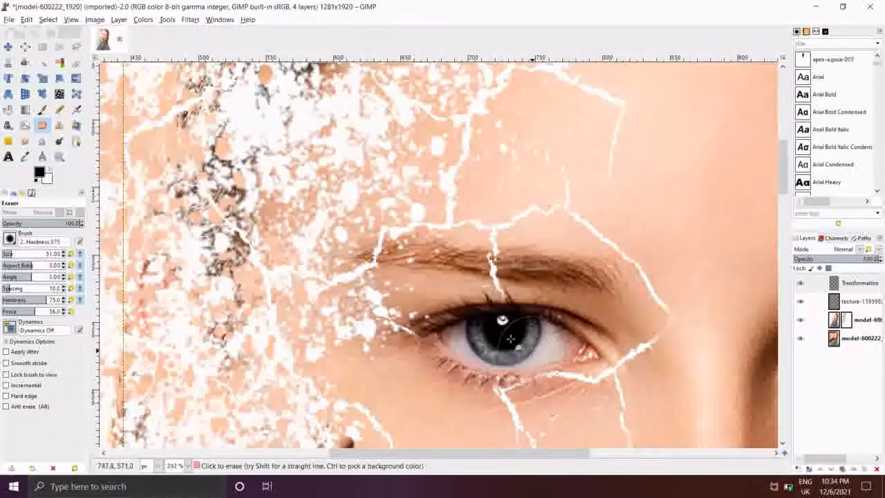
{"action": "scroll", "coordinate": [487, 326], "scroll_direction": "down", "scroll_amount": 6}
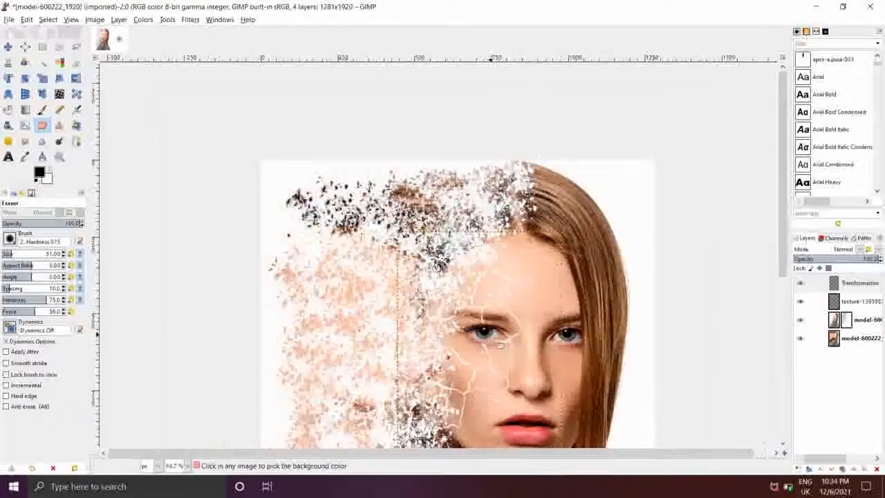
{"action": "scroll", "coordinate": [487, 326], "scroll_direction": "down", "scroll_amount": 3}
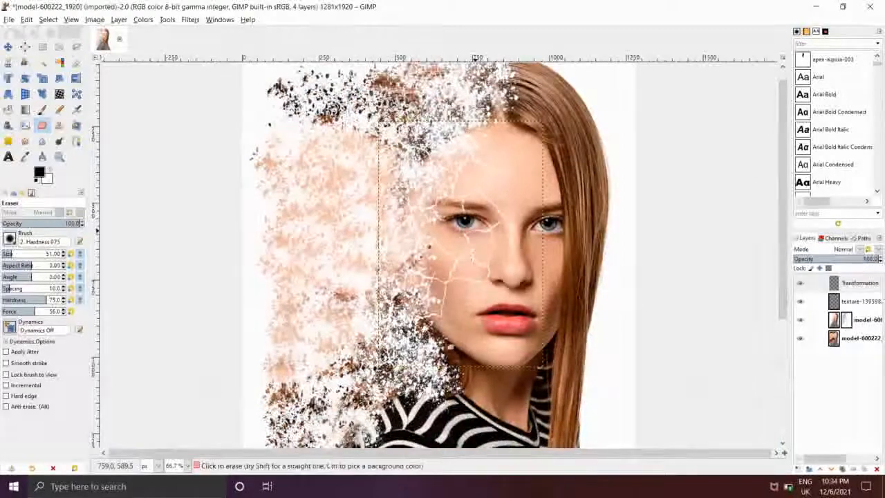
{"action": "key", "text": "ctrl"}
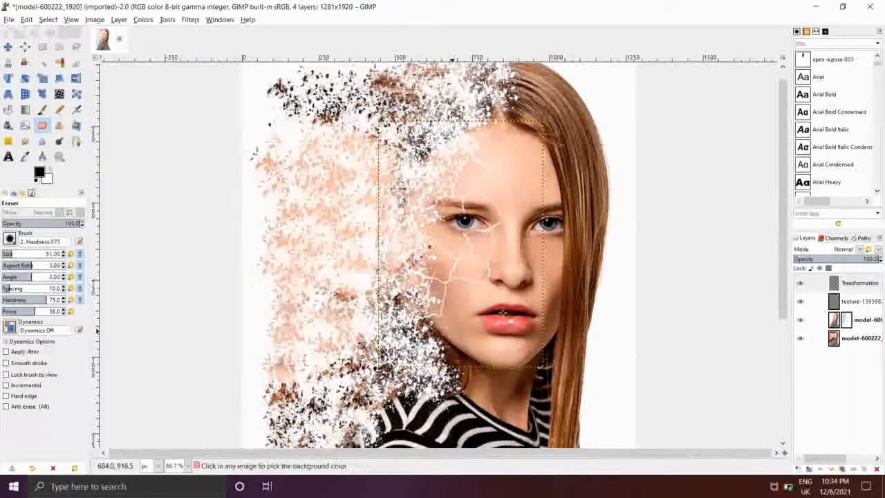
{"action": "scroll", "coordinate": [454, 343], "scroll_direction": "down", "scroll_amount": 3}
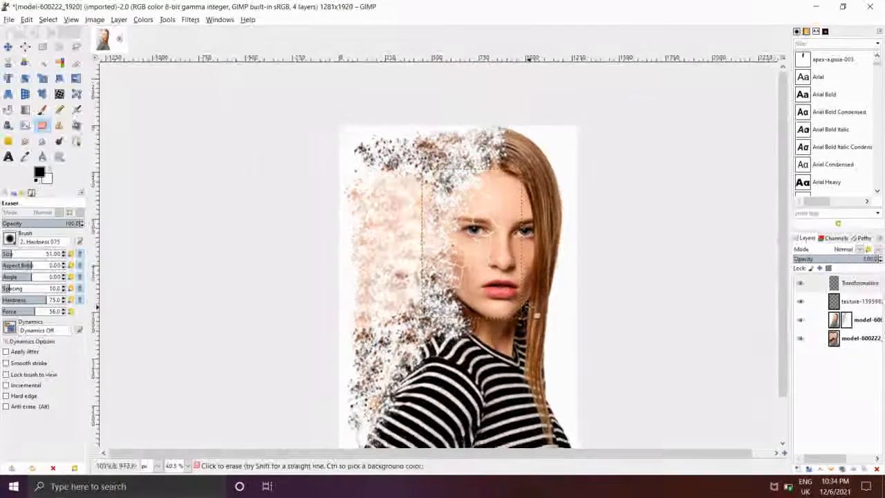
- Apply the layer mask on the model copy layer
{"action": "left_click", "coordinate": [824, 283]}
{"action": "left_click", "coordinate": [857, 320]}
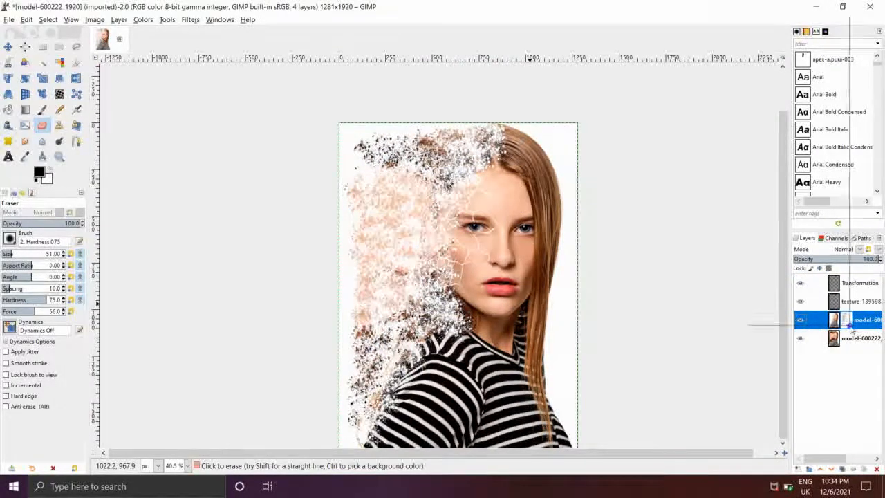
{"action": "right_click", "coordinate": [847, 319]}
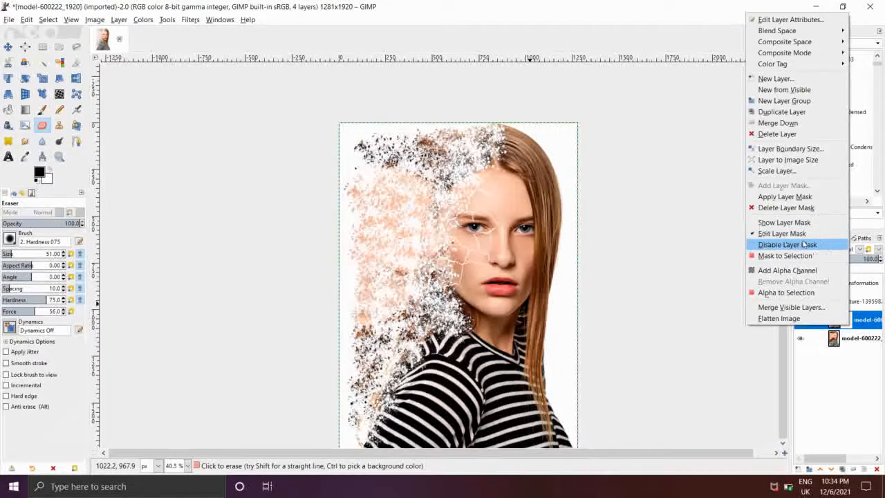
{"action": "left_click", "coordinate": [803, 196]}
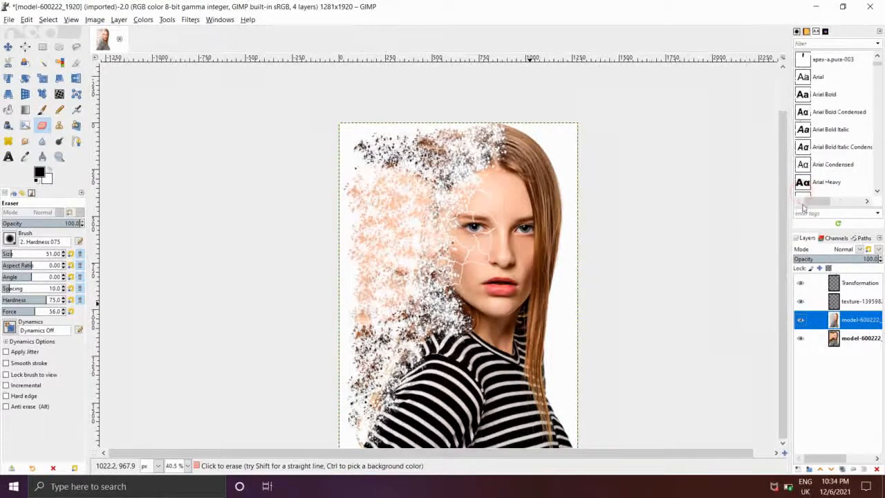
- Merge the top layer down repeatedly until the crack, texture and model layers form a single layer
{"action": "left_click", "coordinate": [842, 283]}
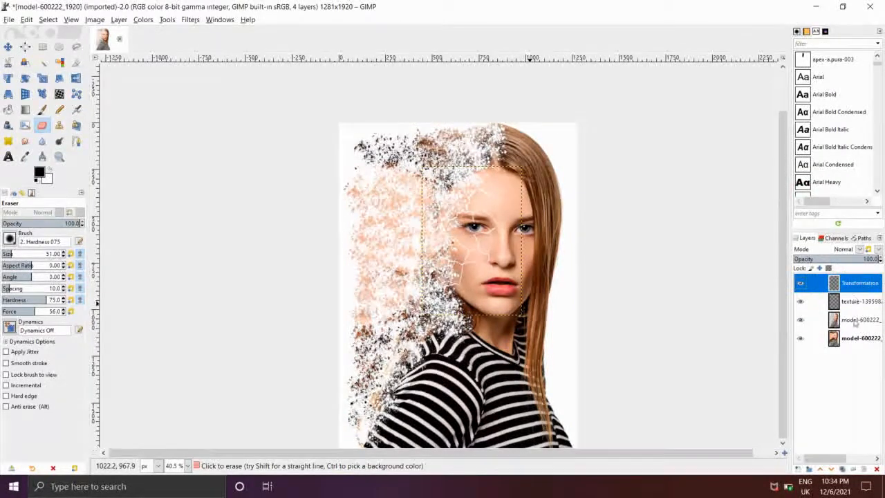
{"action": "left_click", "coordinate": [853, 470]}
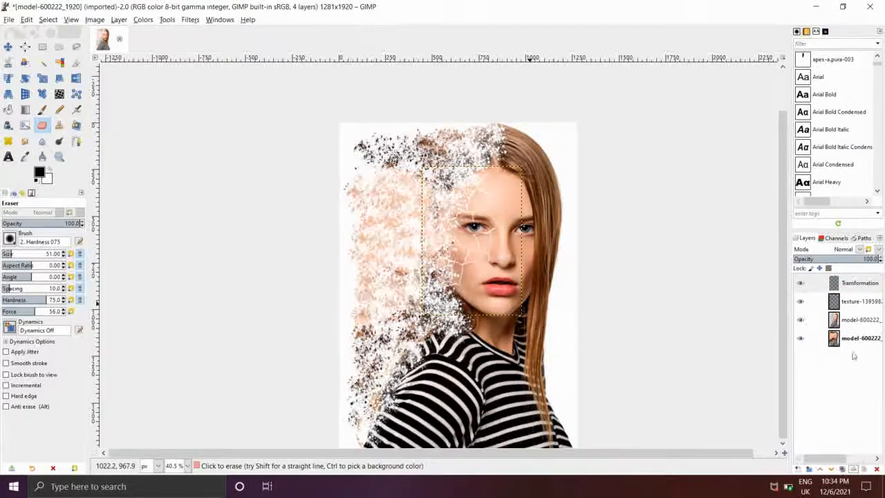
{"action": "left_click", "coordinate": [842, 284]}
{"action": "right_click", "coordinate": [842, 284]}
{"action": "left_click", "coordinate": [762, 103]}
{"action": "right_click", "coordinate": [832, 280]}
{"action": "left_click", "coordinate": [760, 113]}
{"action": "right_click", "coordinate": [847, 282]}
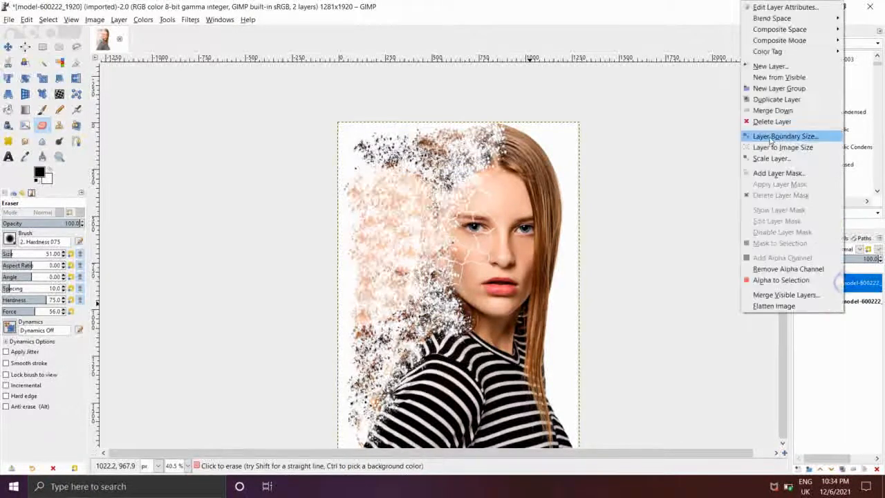
{"action": "left_click", "coordinate": [768, 111]}
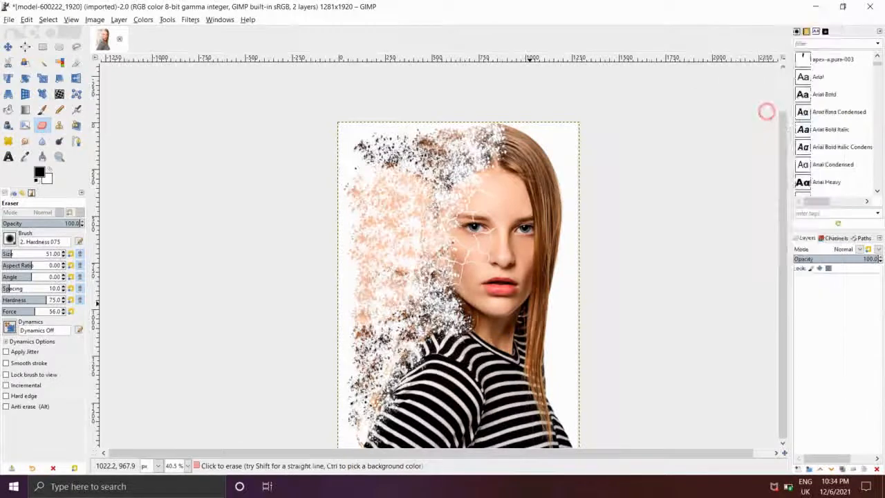
{"action": "left_click", "coordinate": [8, 20]}
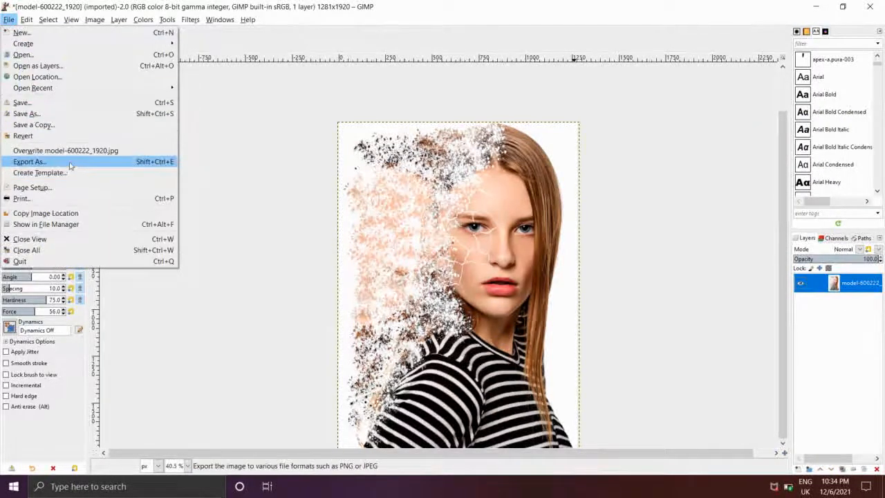
{"action": "left_click", "coordinate": [253, 203]}
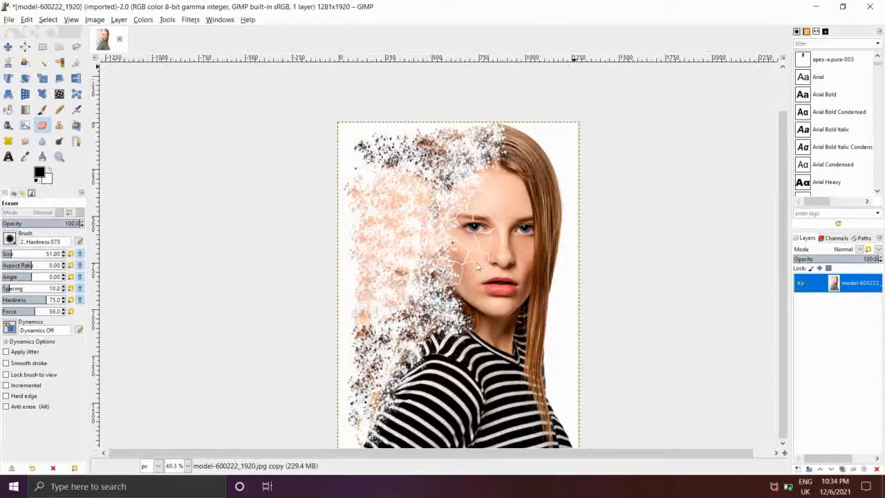
{"action": "scroll", "coordinate": [492, 291], "scroll_direction": "down", "scroll_amount": 2}
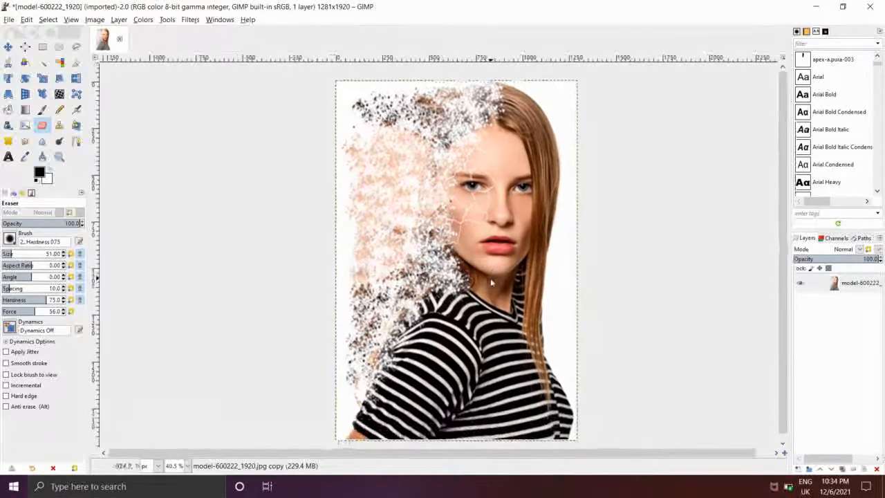